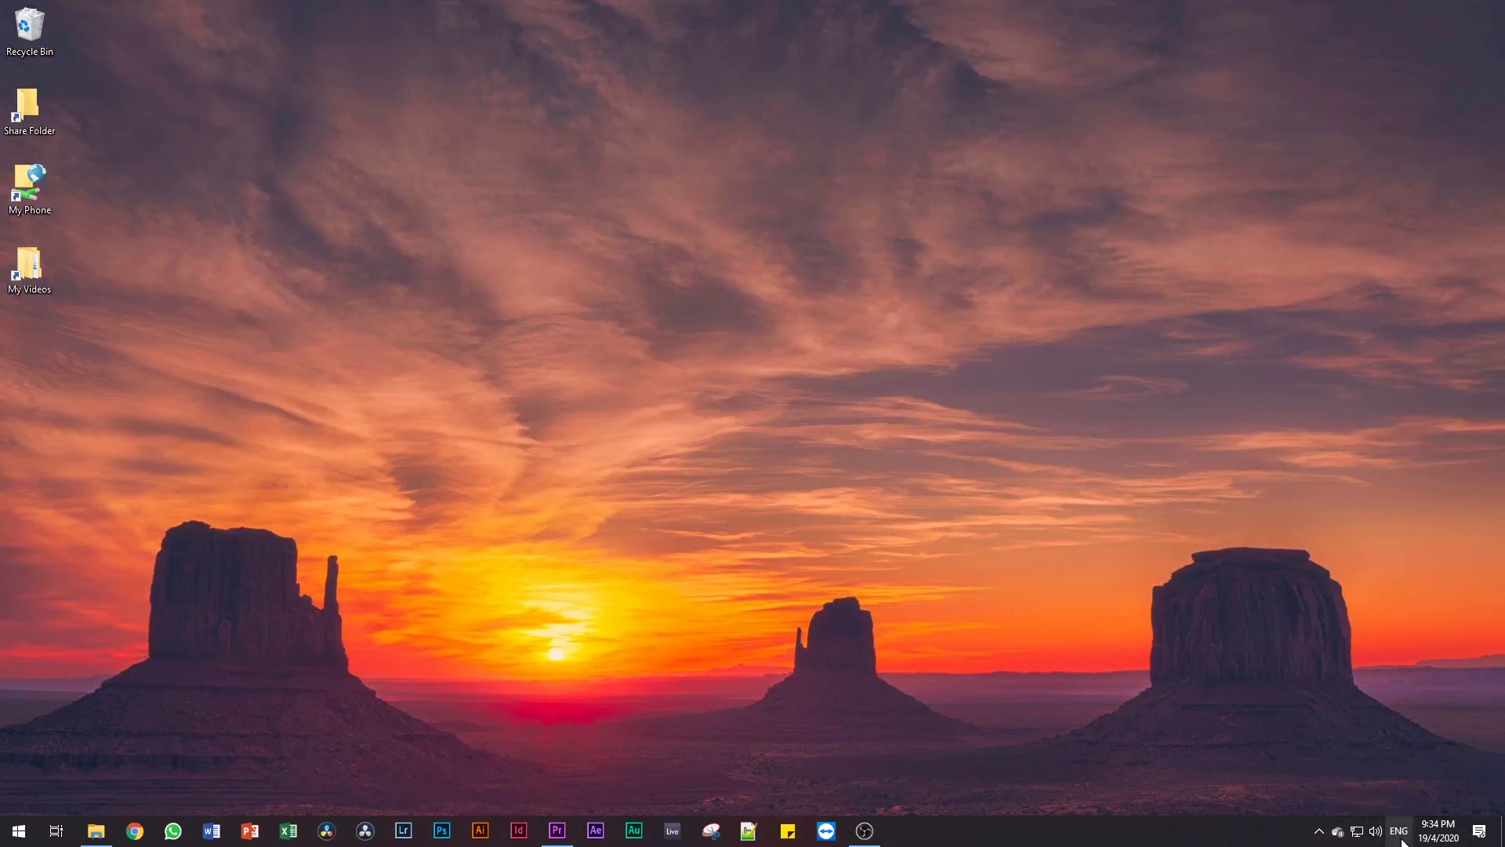
# Search Windows for 'language' and open the Language settings page.
pyautogui.click(1402, 840)
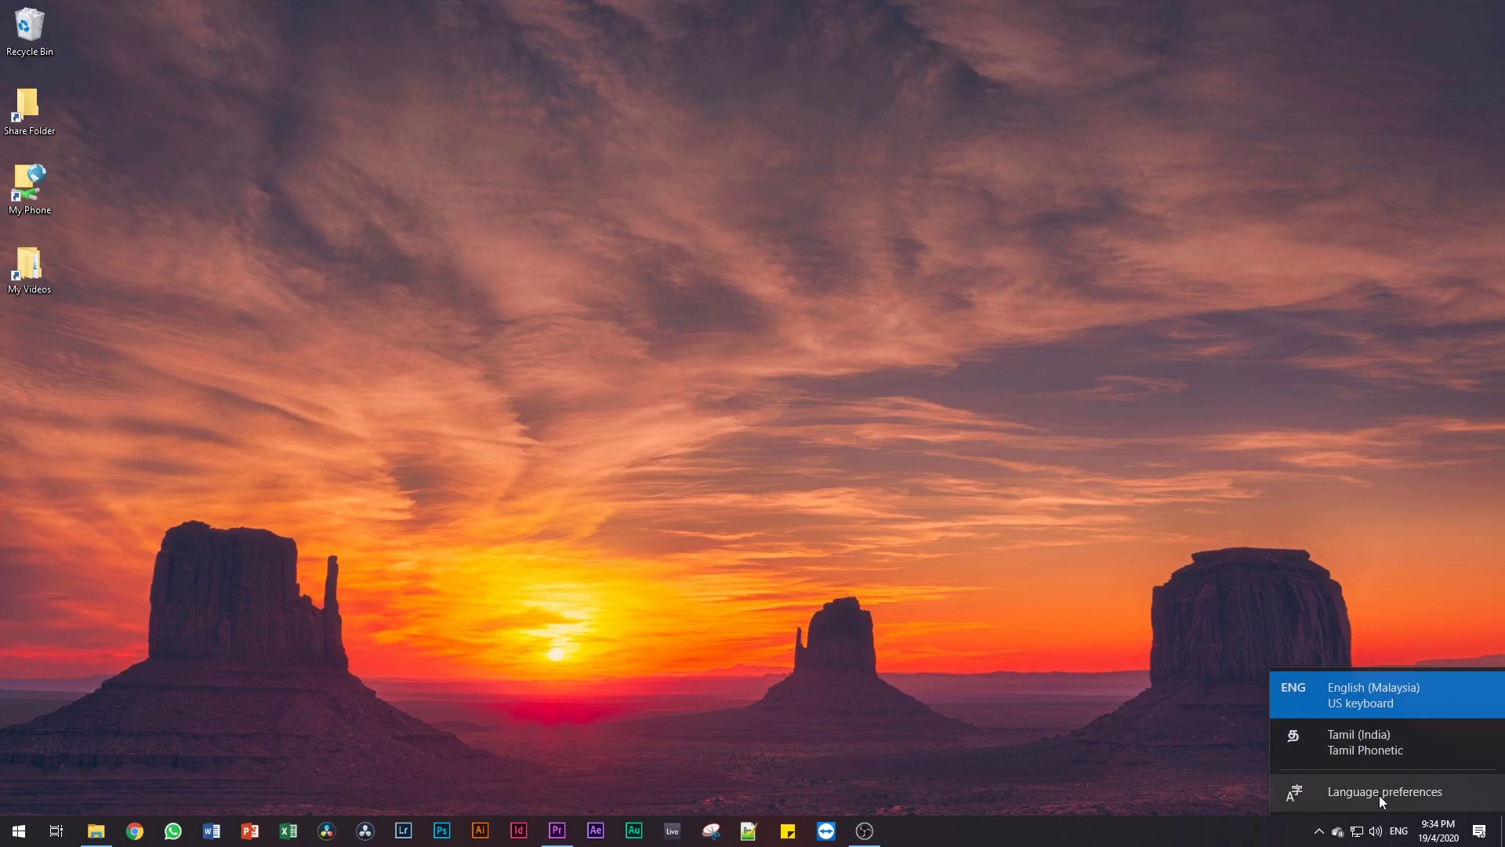
pyautogui.click(1403, 838)
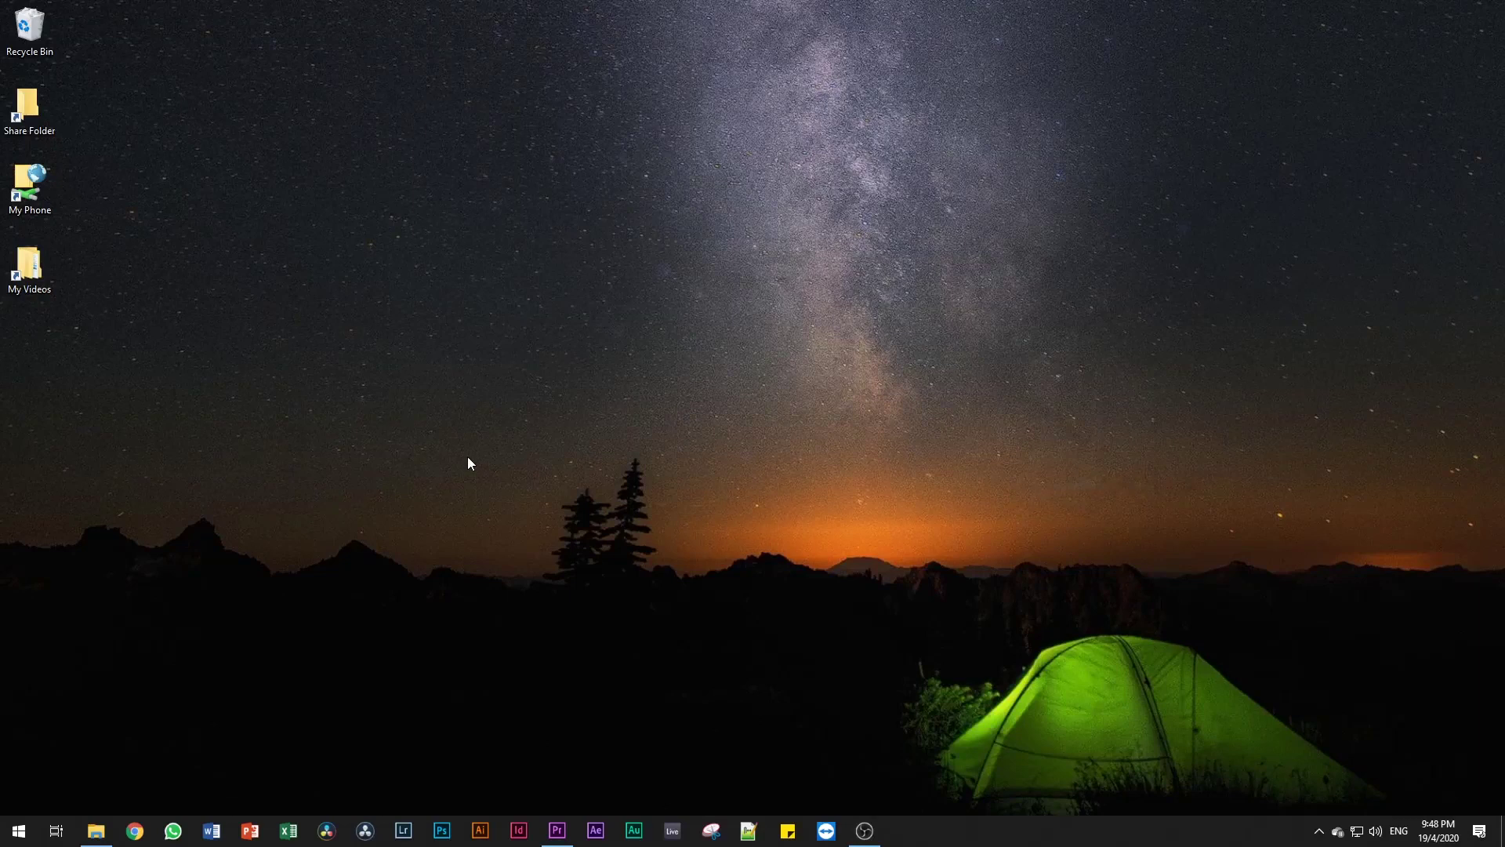
pyautogui.press('super+s')
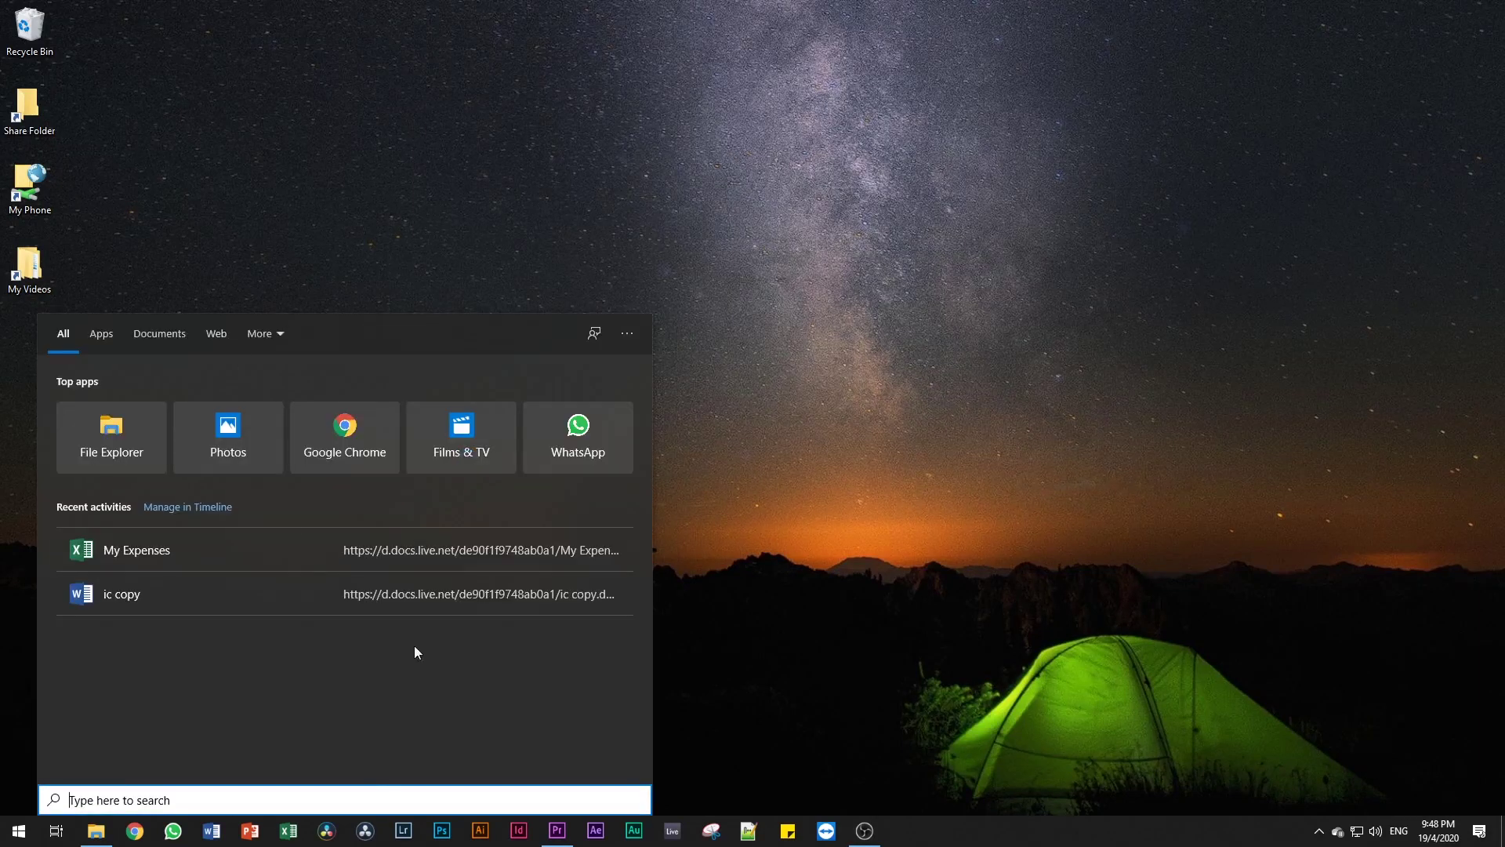
pyautogui.write('lan')
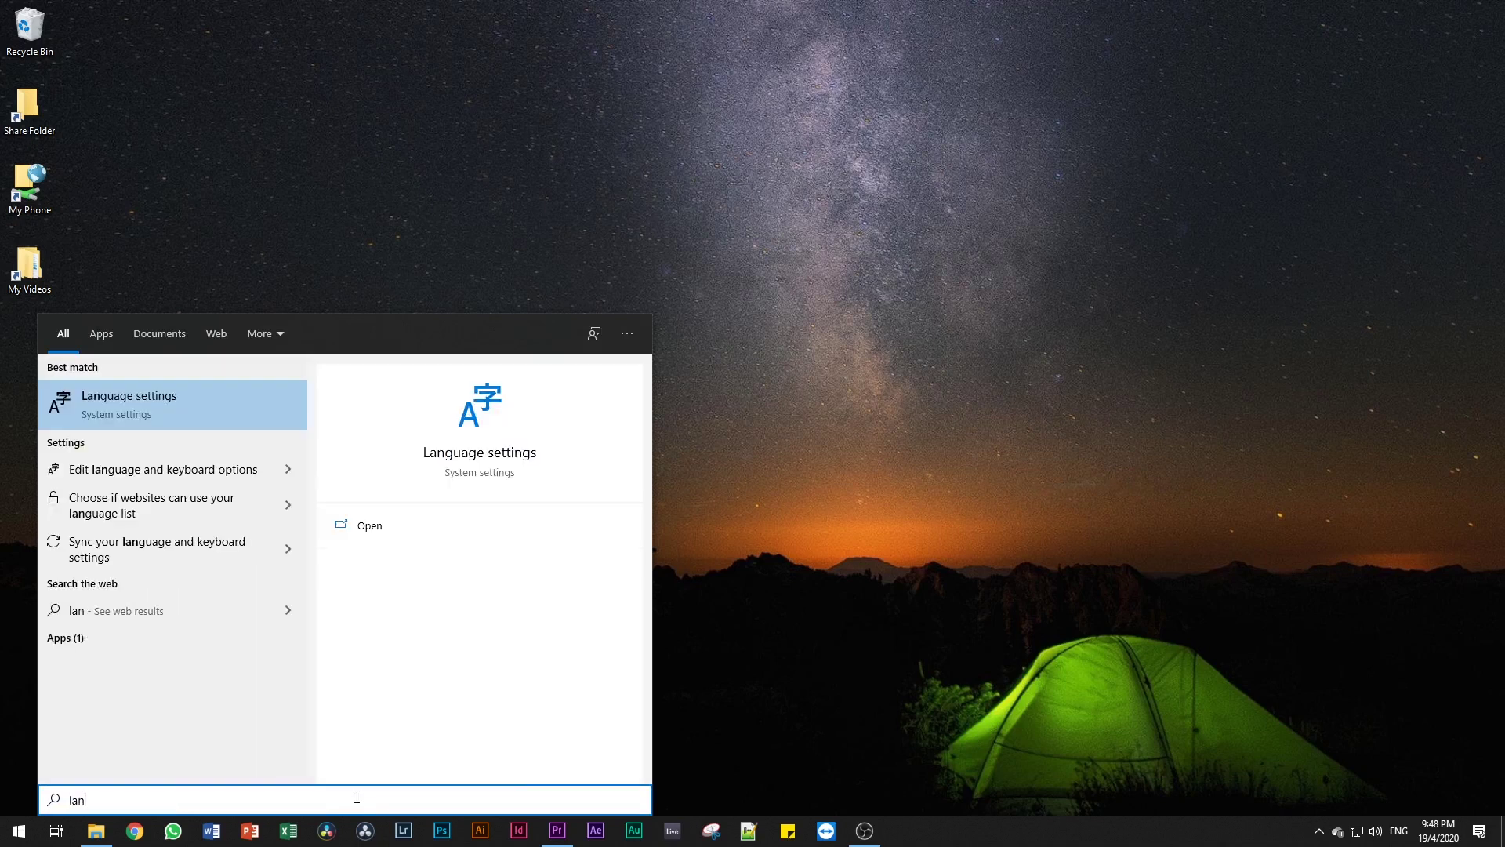
pyautogui.write('guage')
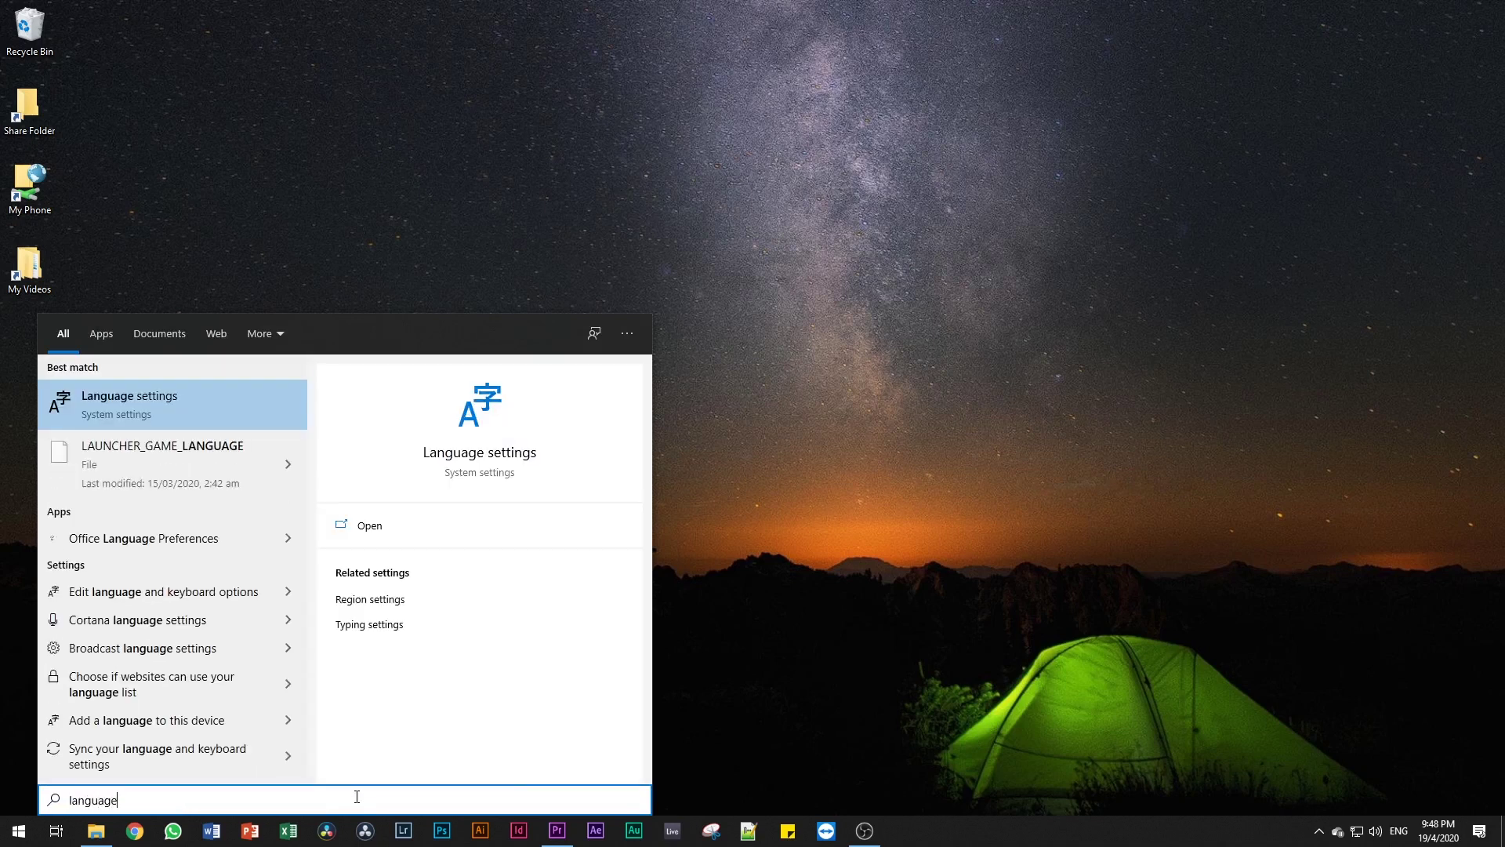
pyautogui.press('Return')
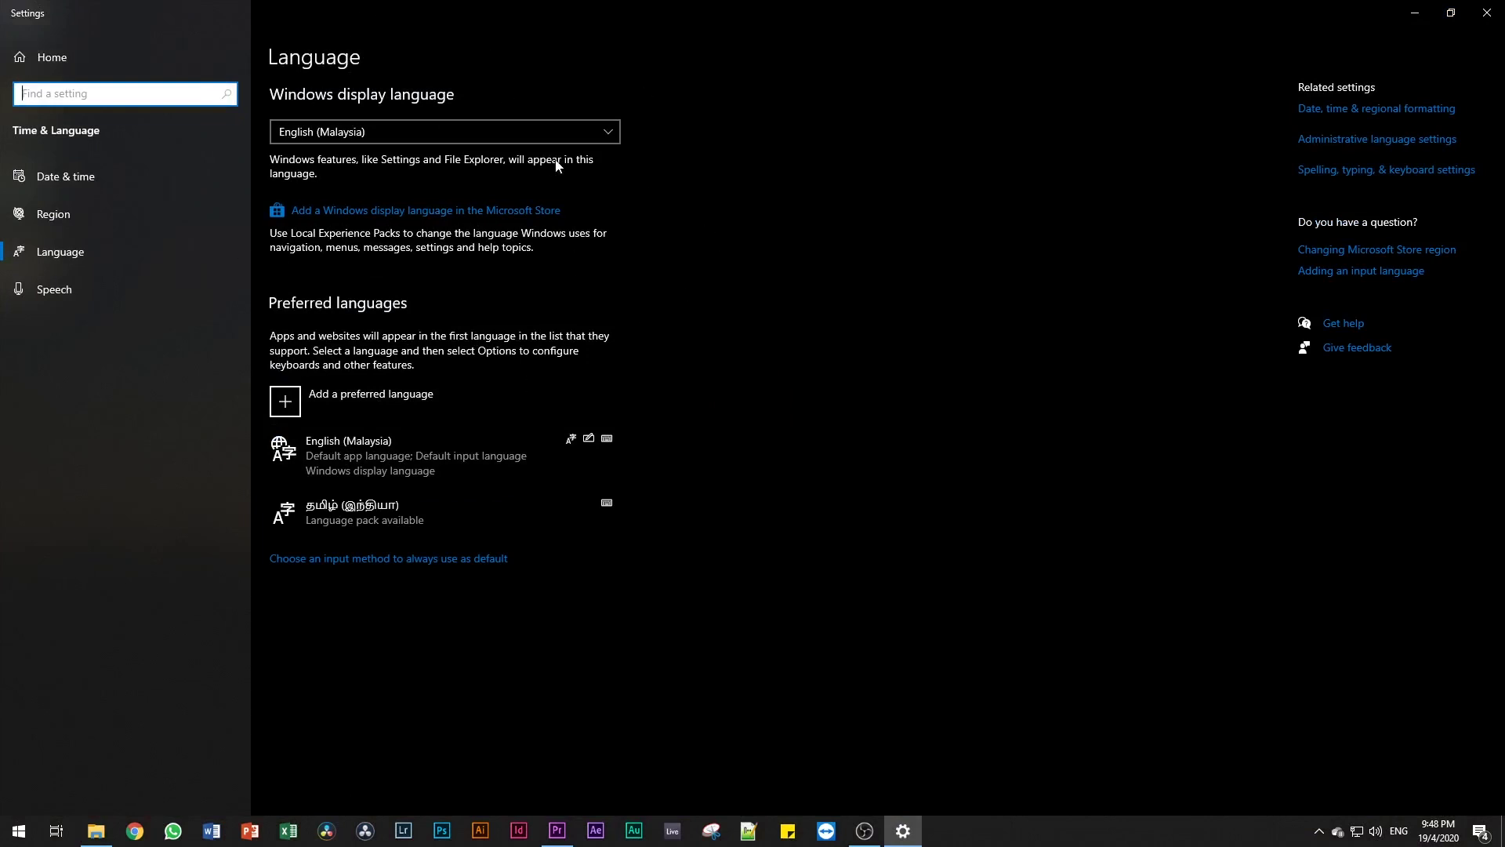
# Open Language preferences from the ENG input indicator in the taskbar.
pyautogui.click(1398, 831)
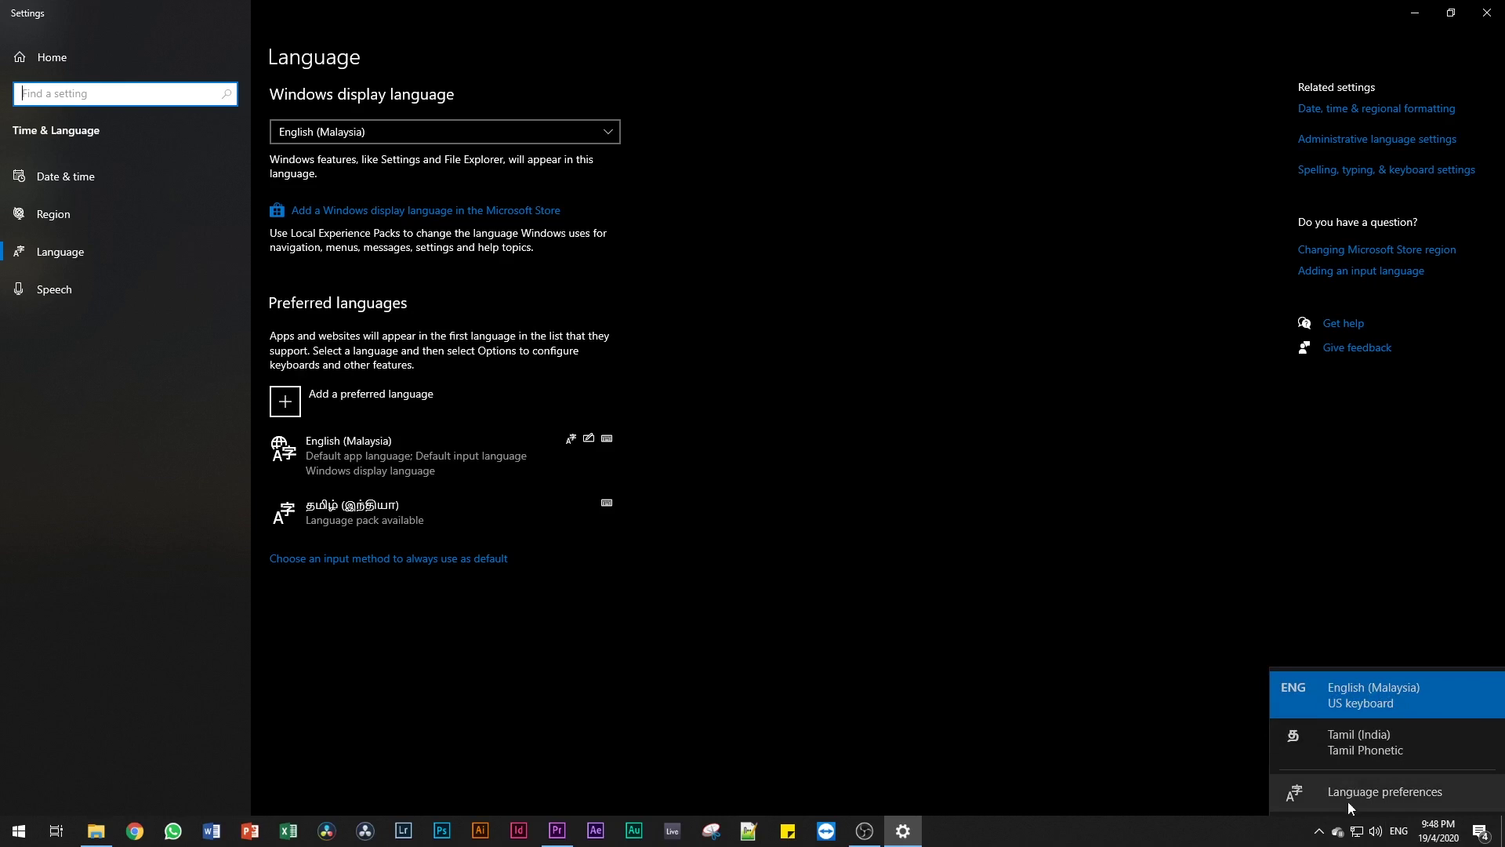
pyautogui.click(1375, 797)
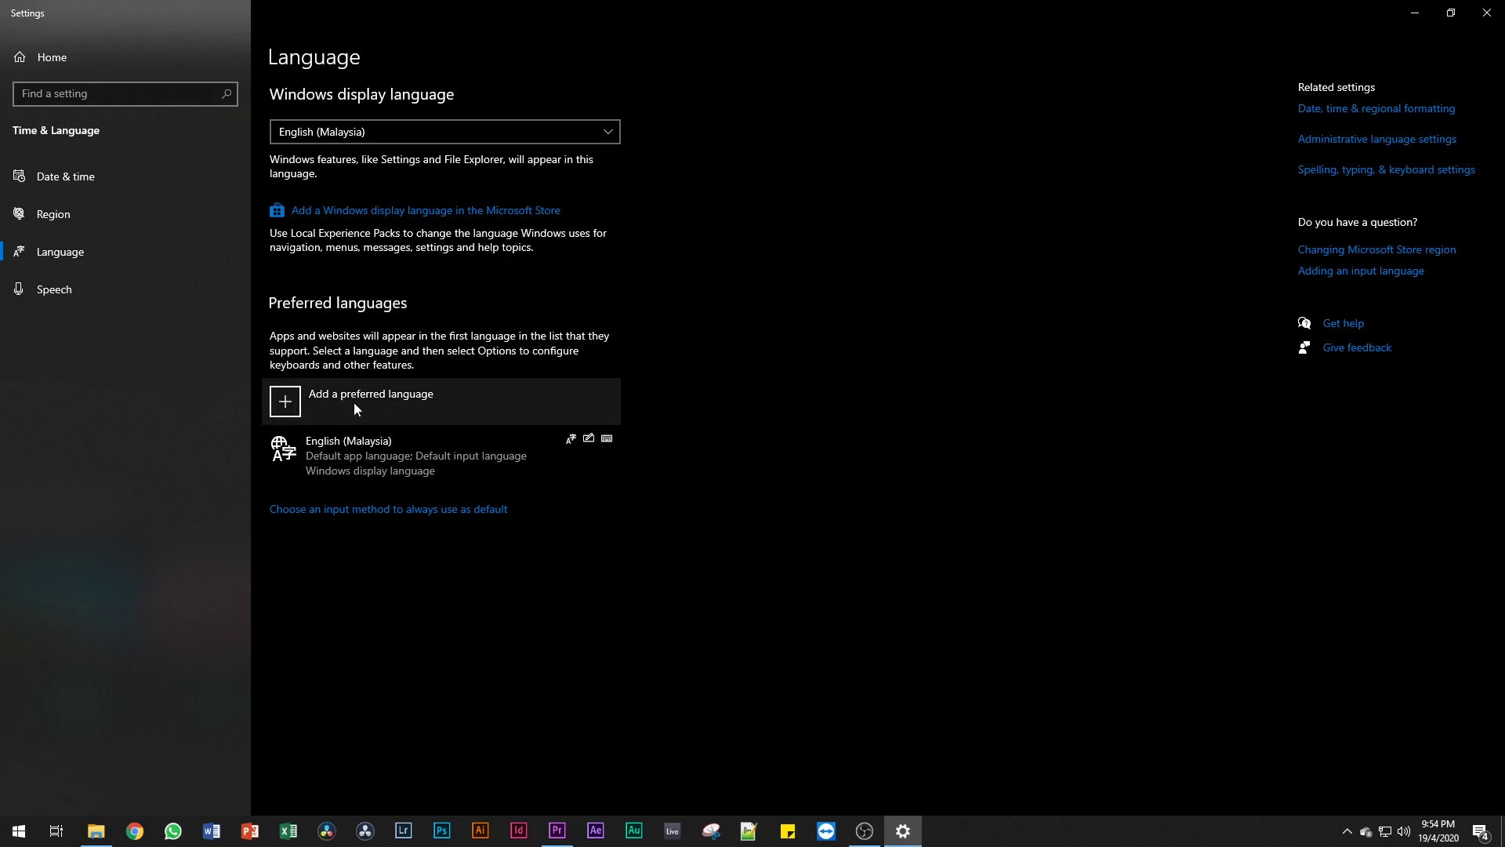
# Search 'tamil' and install Tamil (India) with its language pack as a preferred language.
pyautogui.click(377, 402)
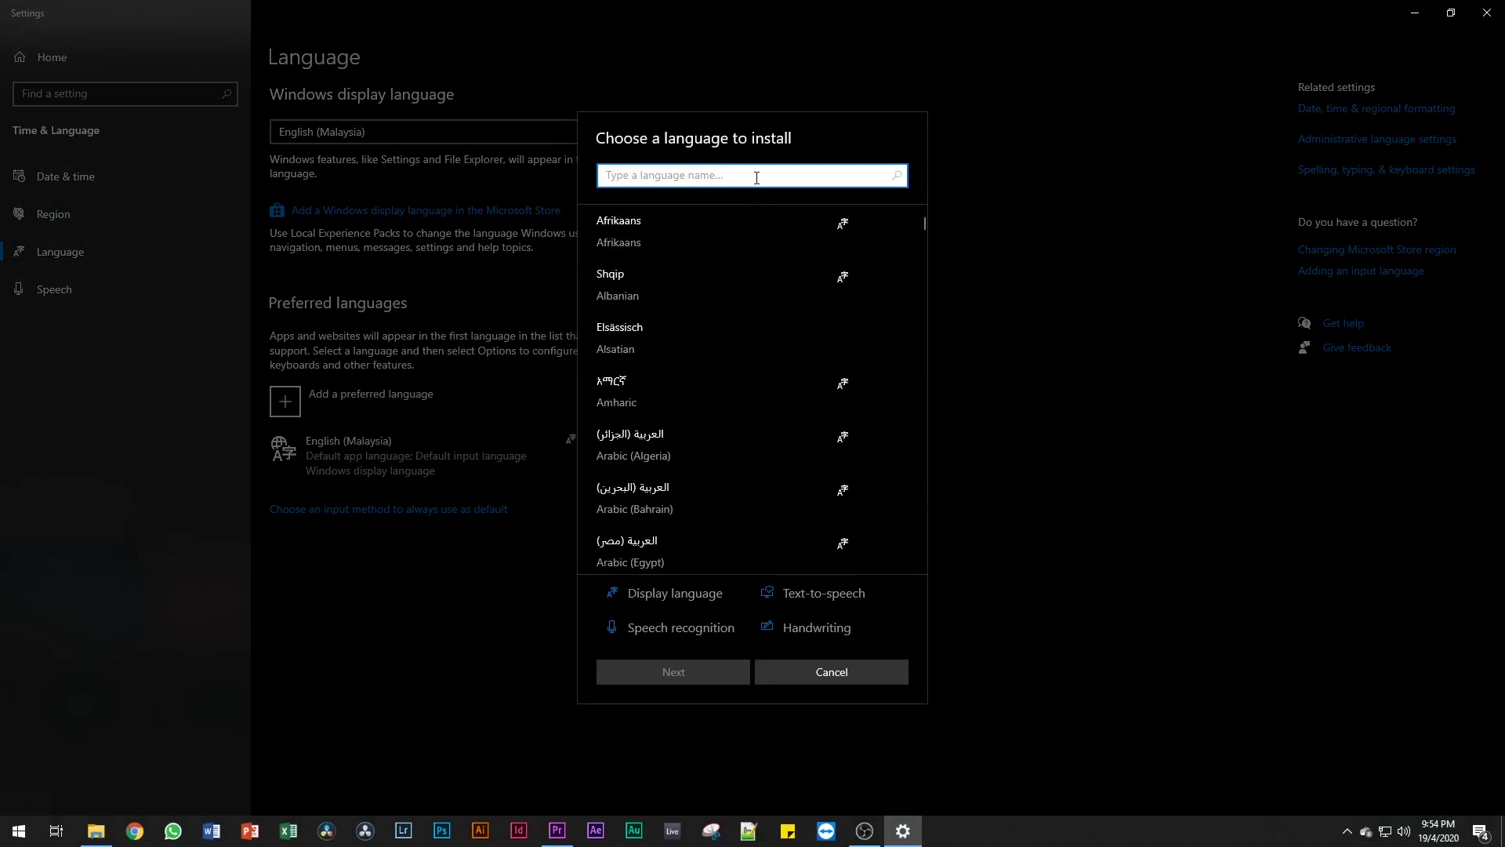
pyautogui.write('tamil')
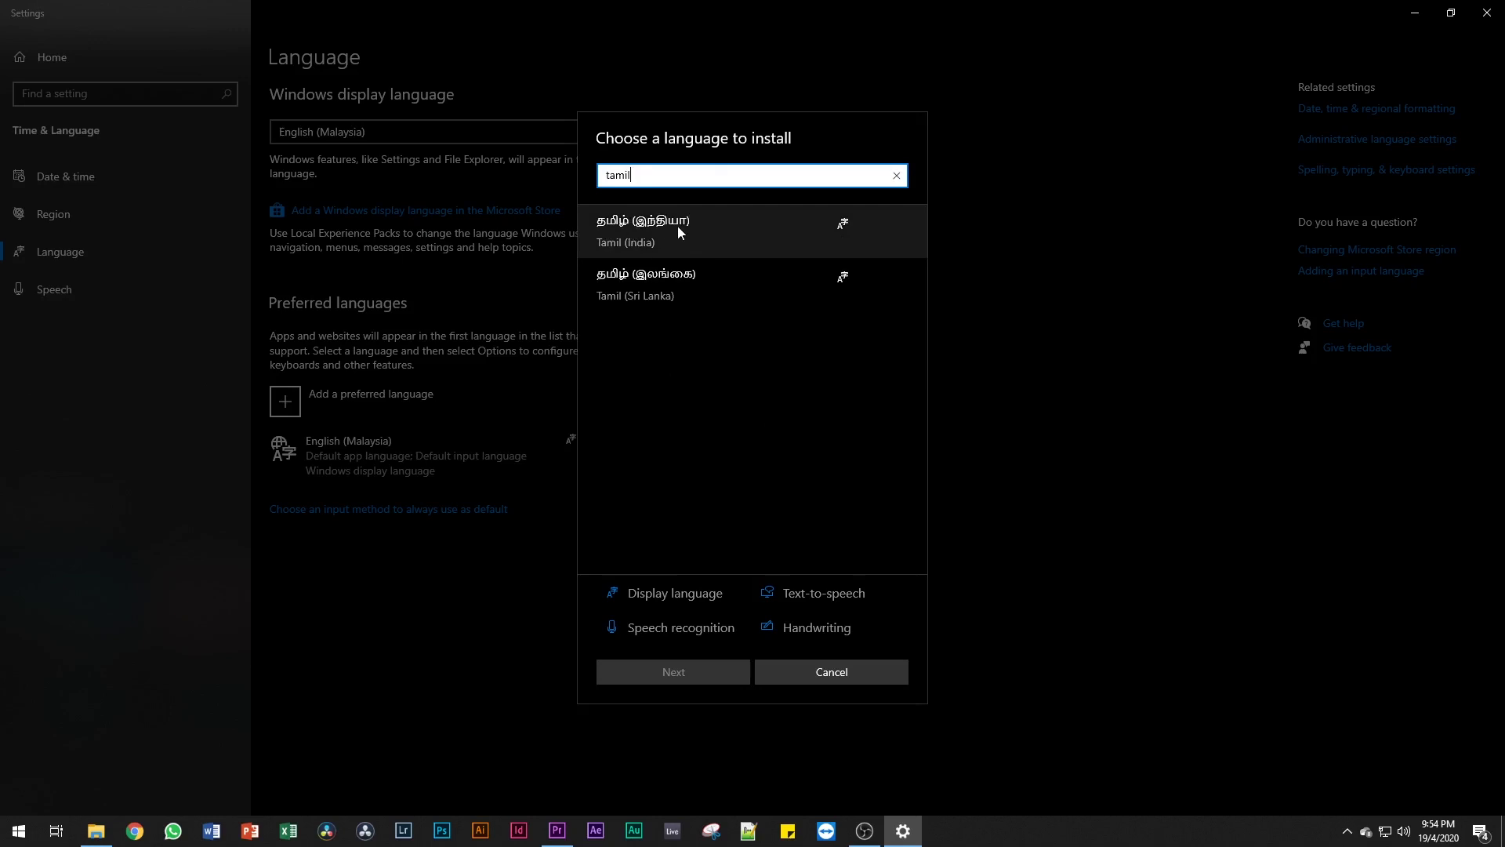
pyautogui.click(696, 234)
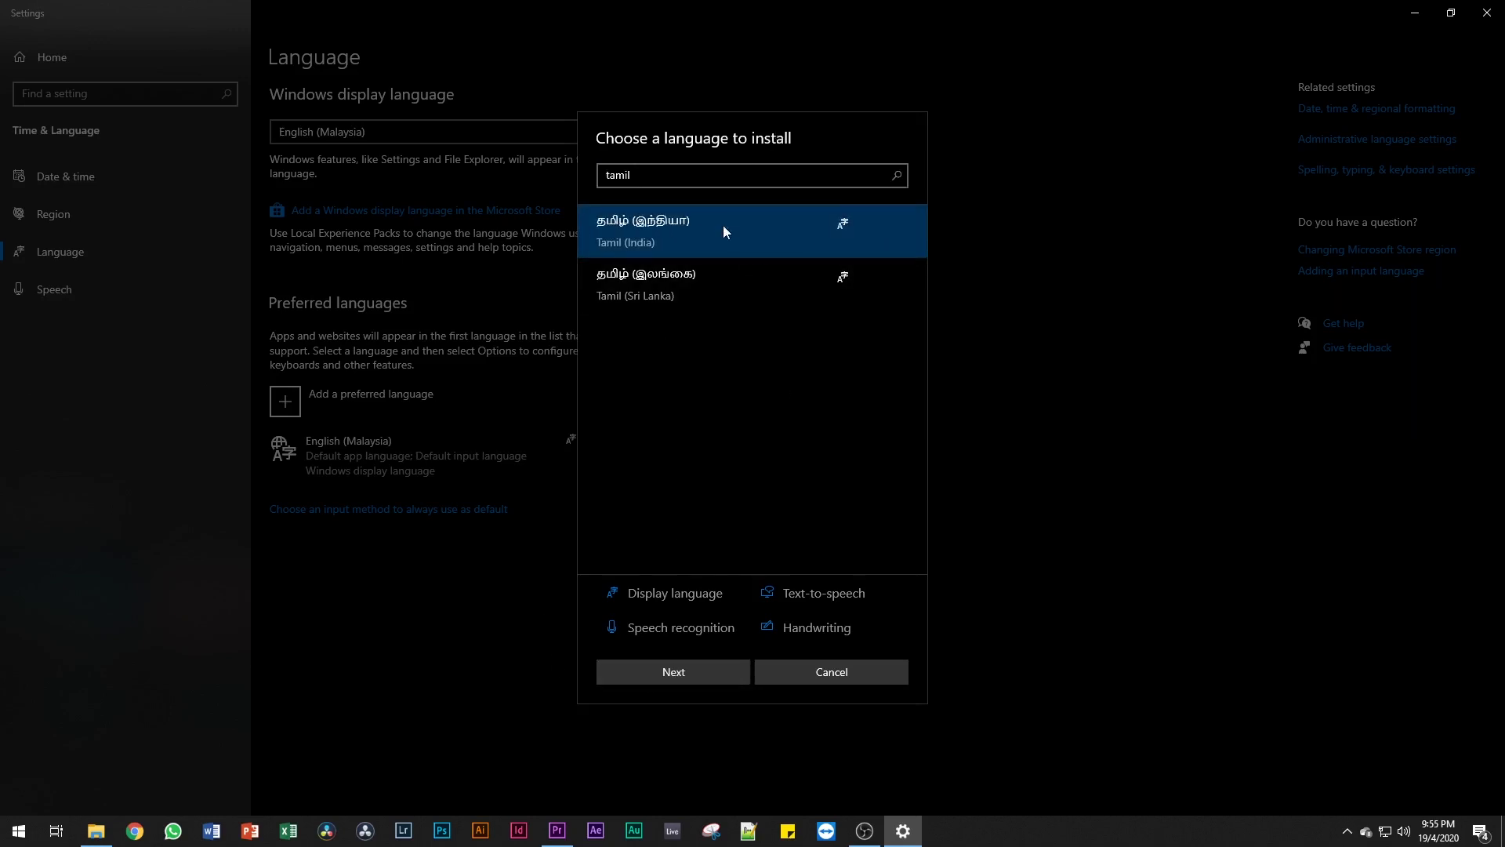
pyautogui.click(685, 663)
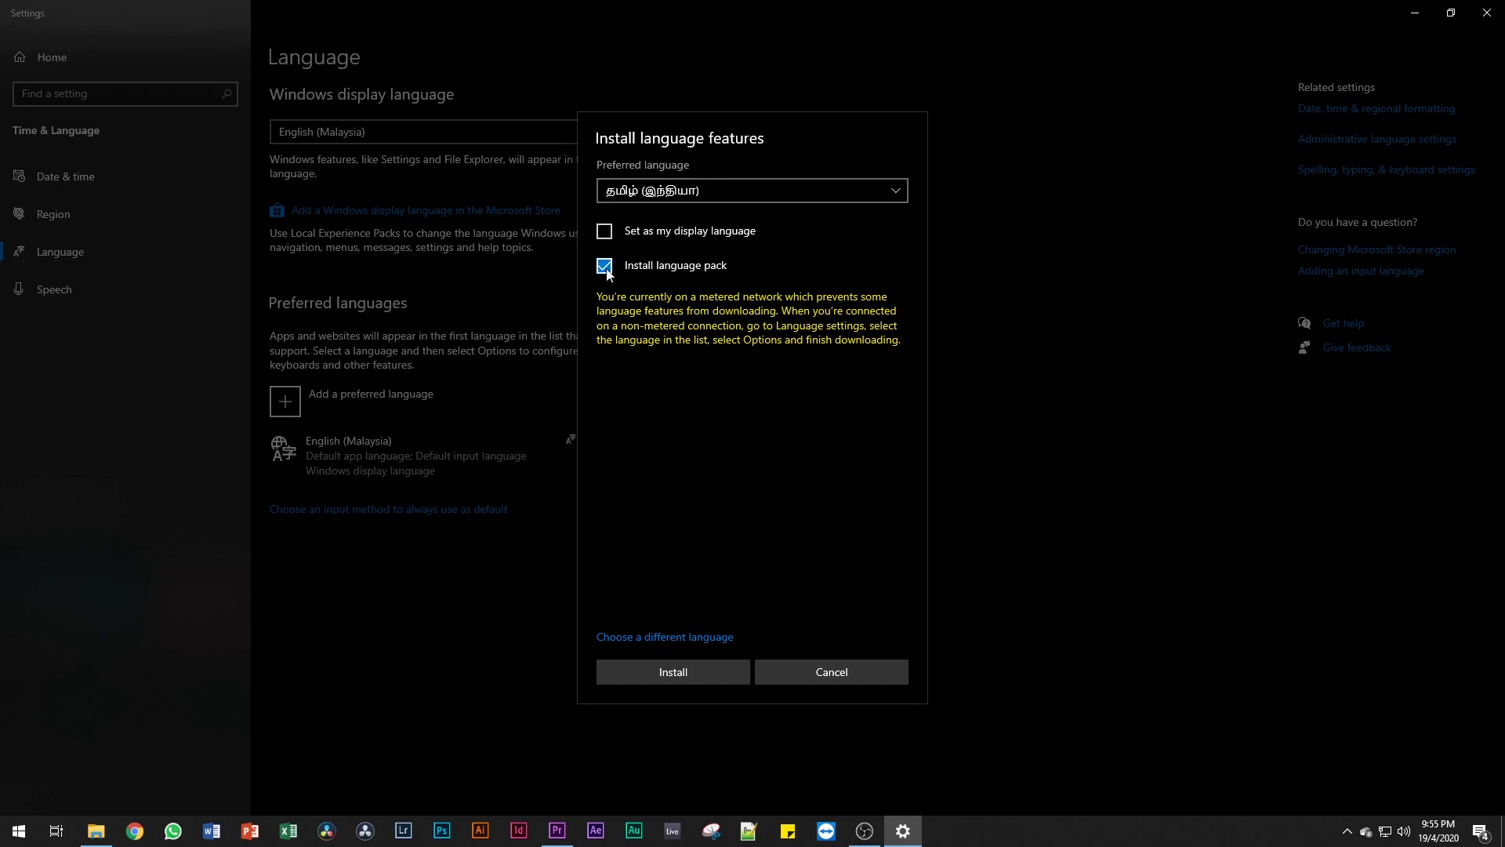
pyautogui.click(703, 676)
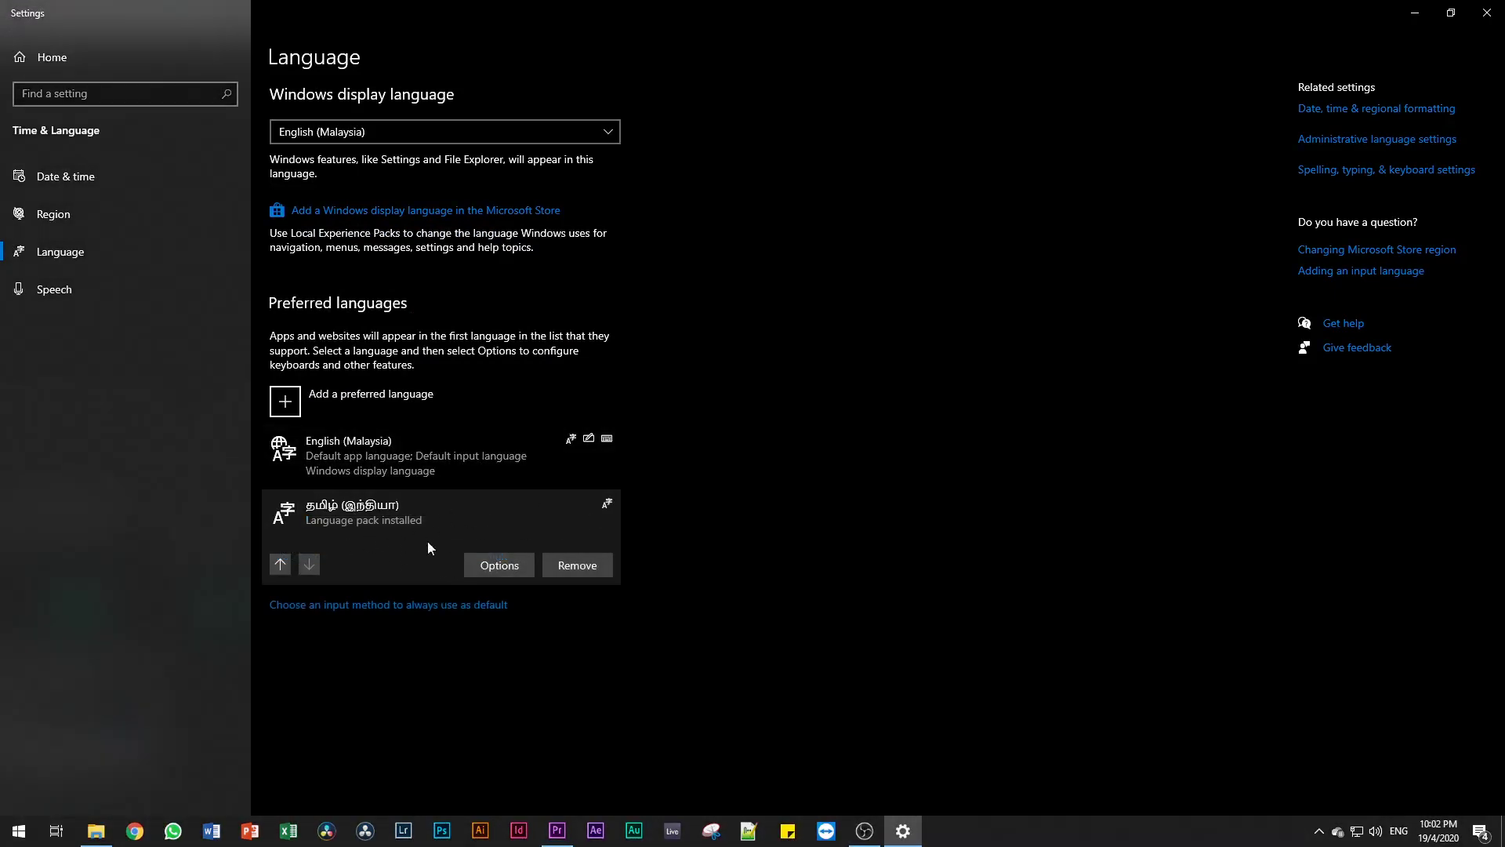
# Open the Options page for the Tamil (India) language.
pyautogui.click(477, 566)
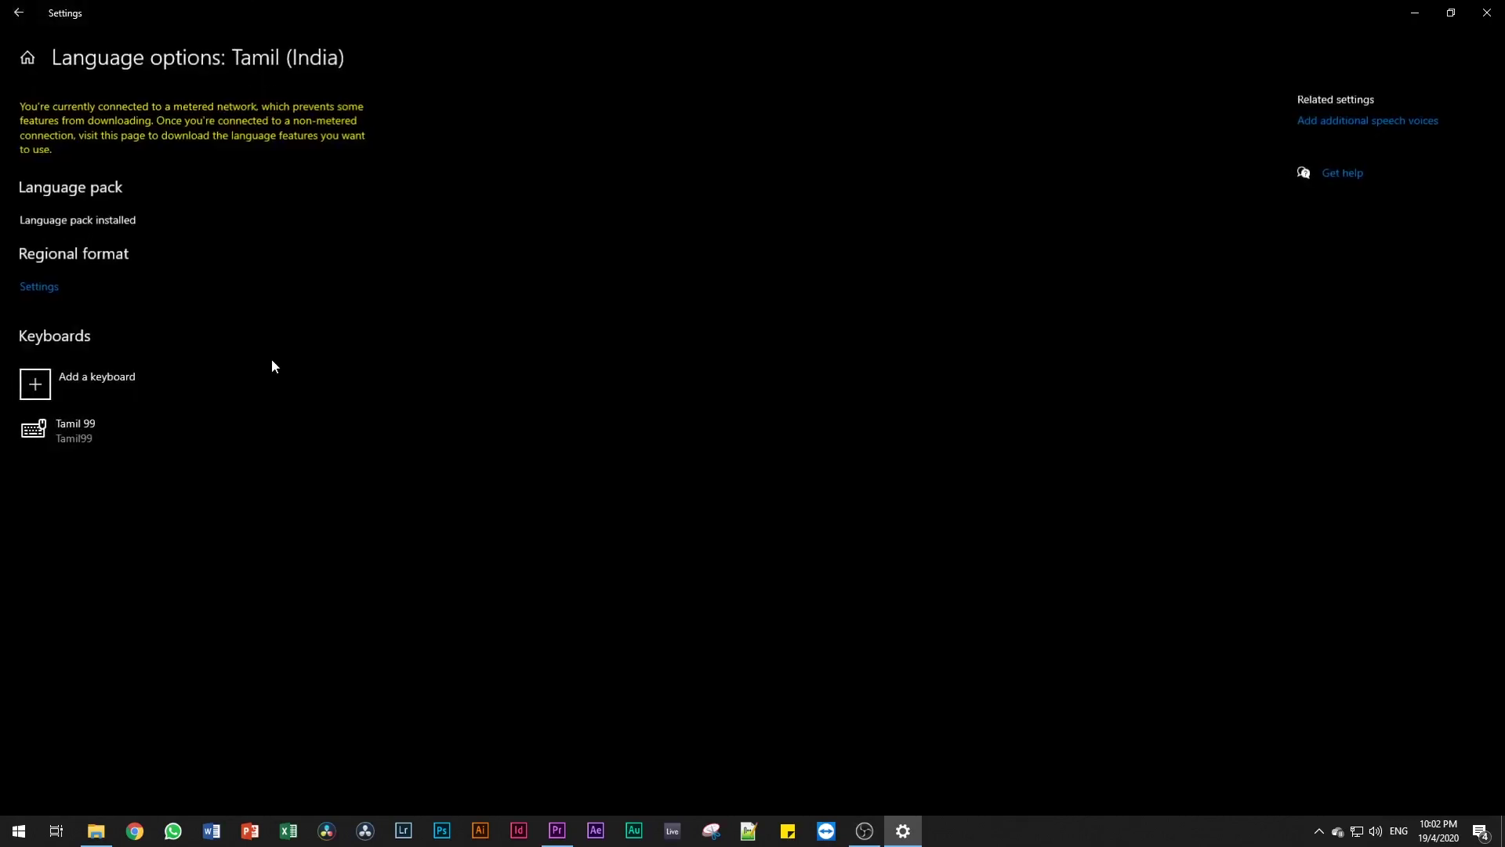
# Add the Tamil Phonetic input method editor keyboard to Tamil (India).
pyautogui.click(97, 385)
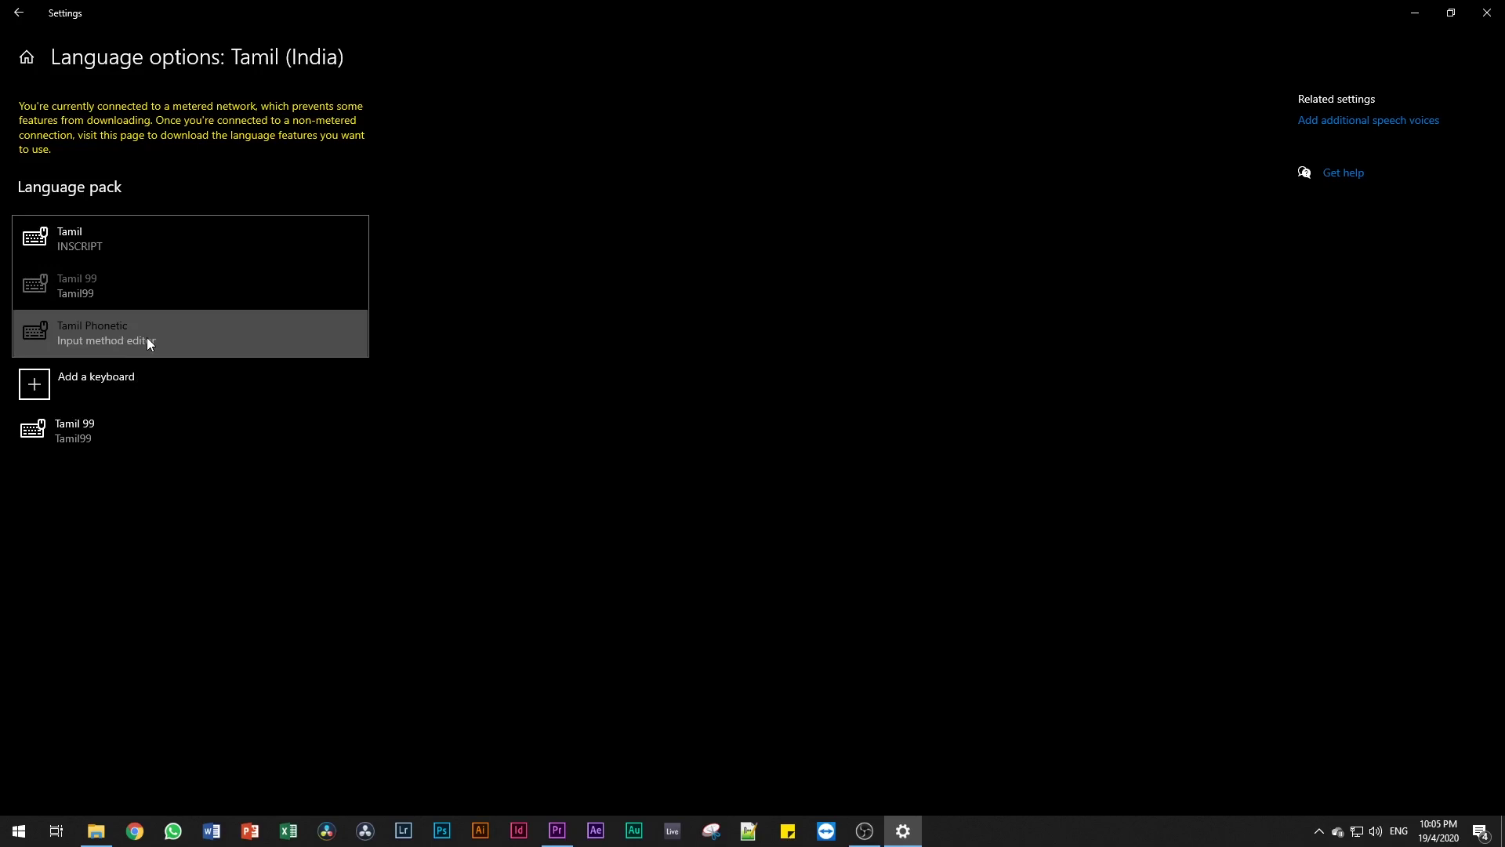
pyautogui.click(124, 341)
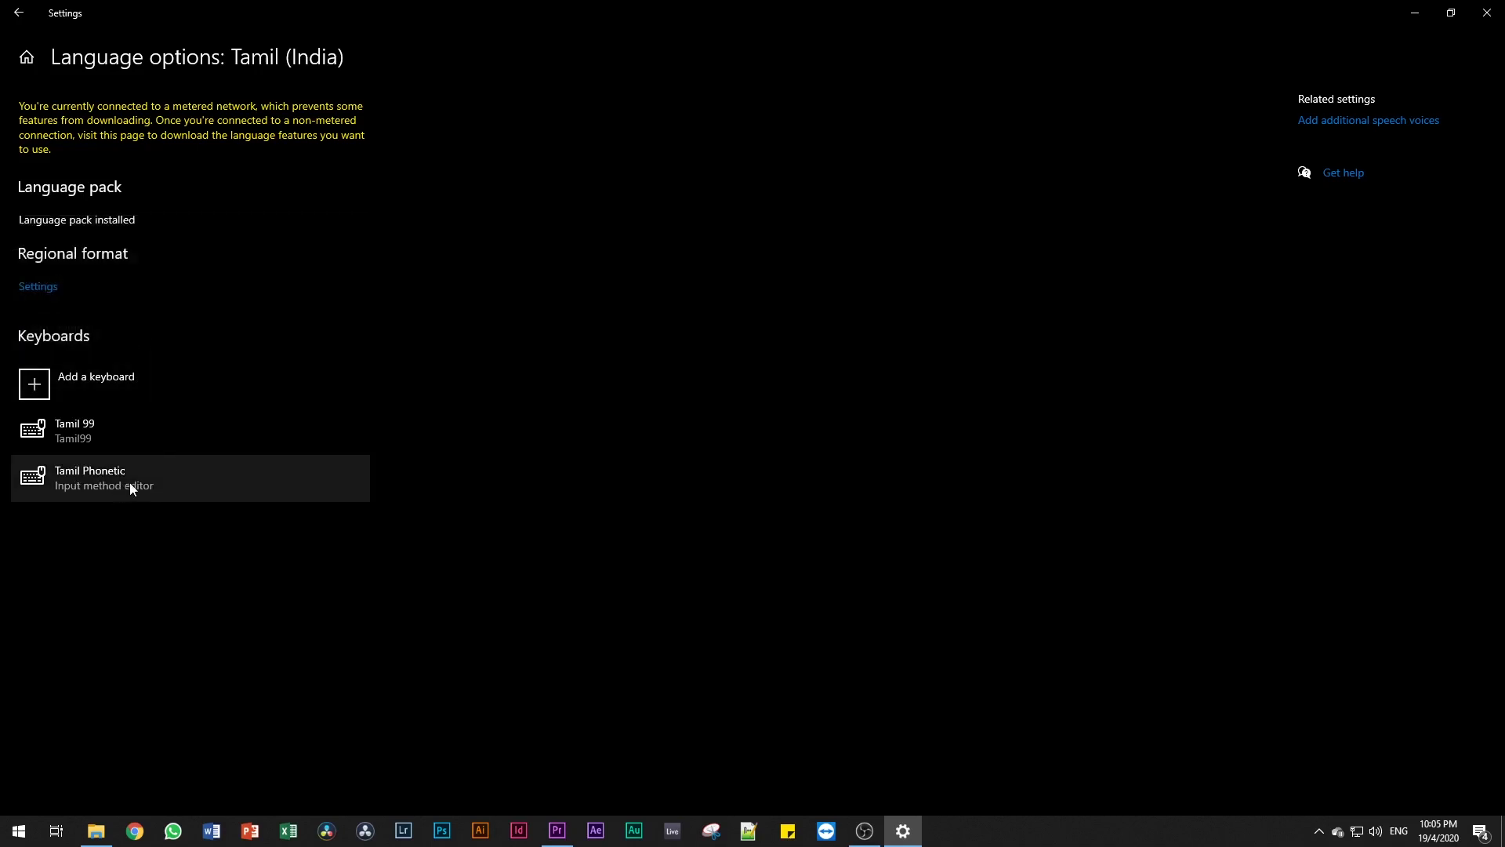
pyautogui.click(137, 483)
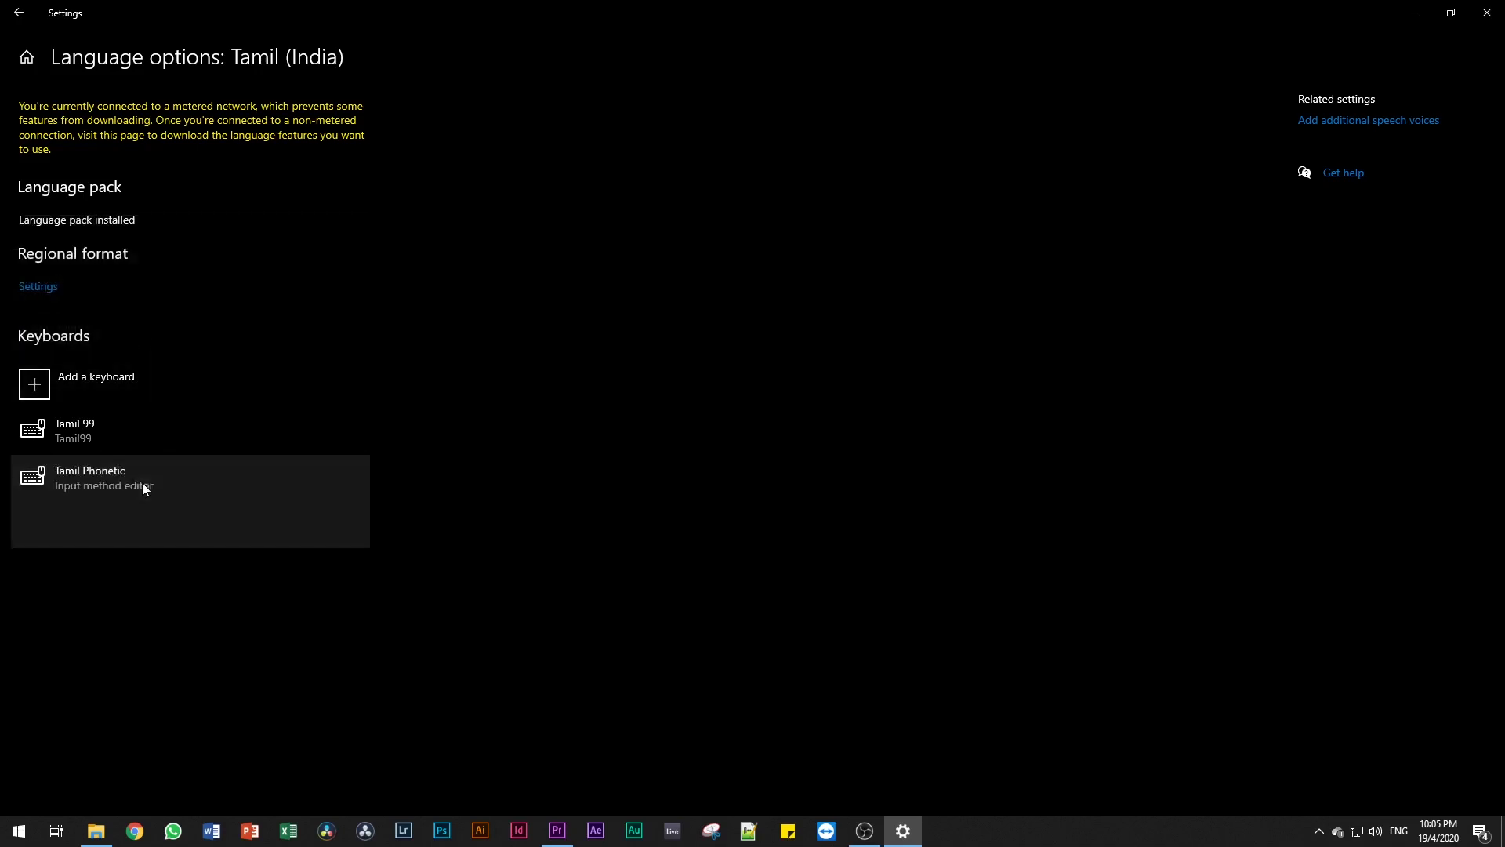
pyautogui.click(151, 435)
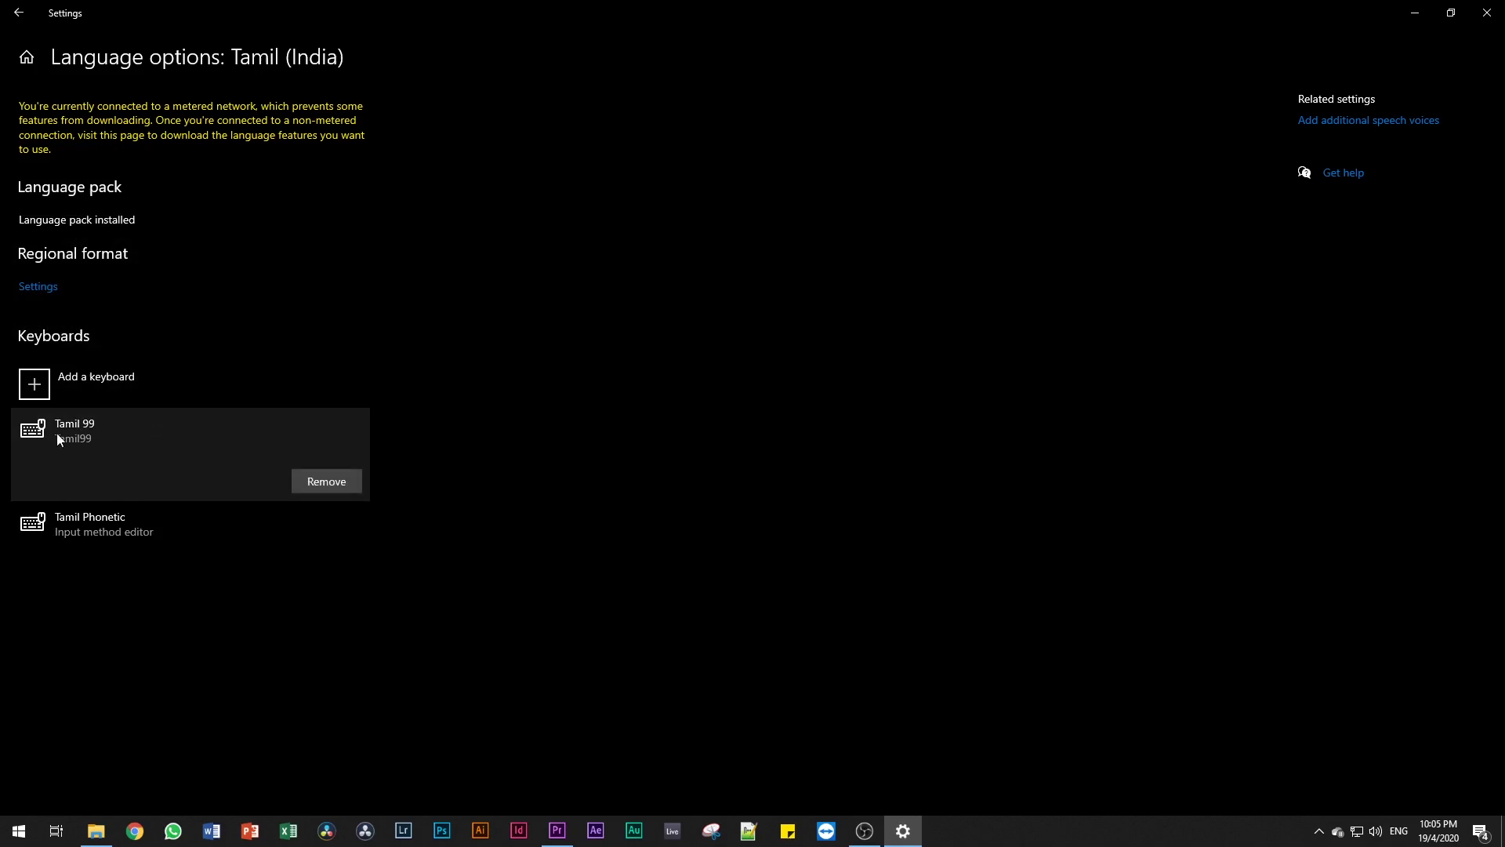
# Remove the Tamil 99 keyboard and switch the typing input to Tamil Phonetic.
pyautogui.click(326, 481)
pyautogui.click(158, 445)
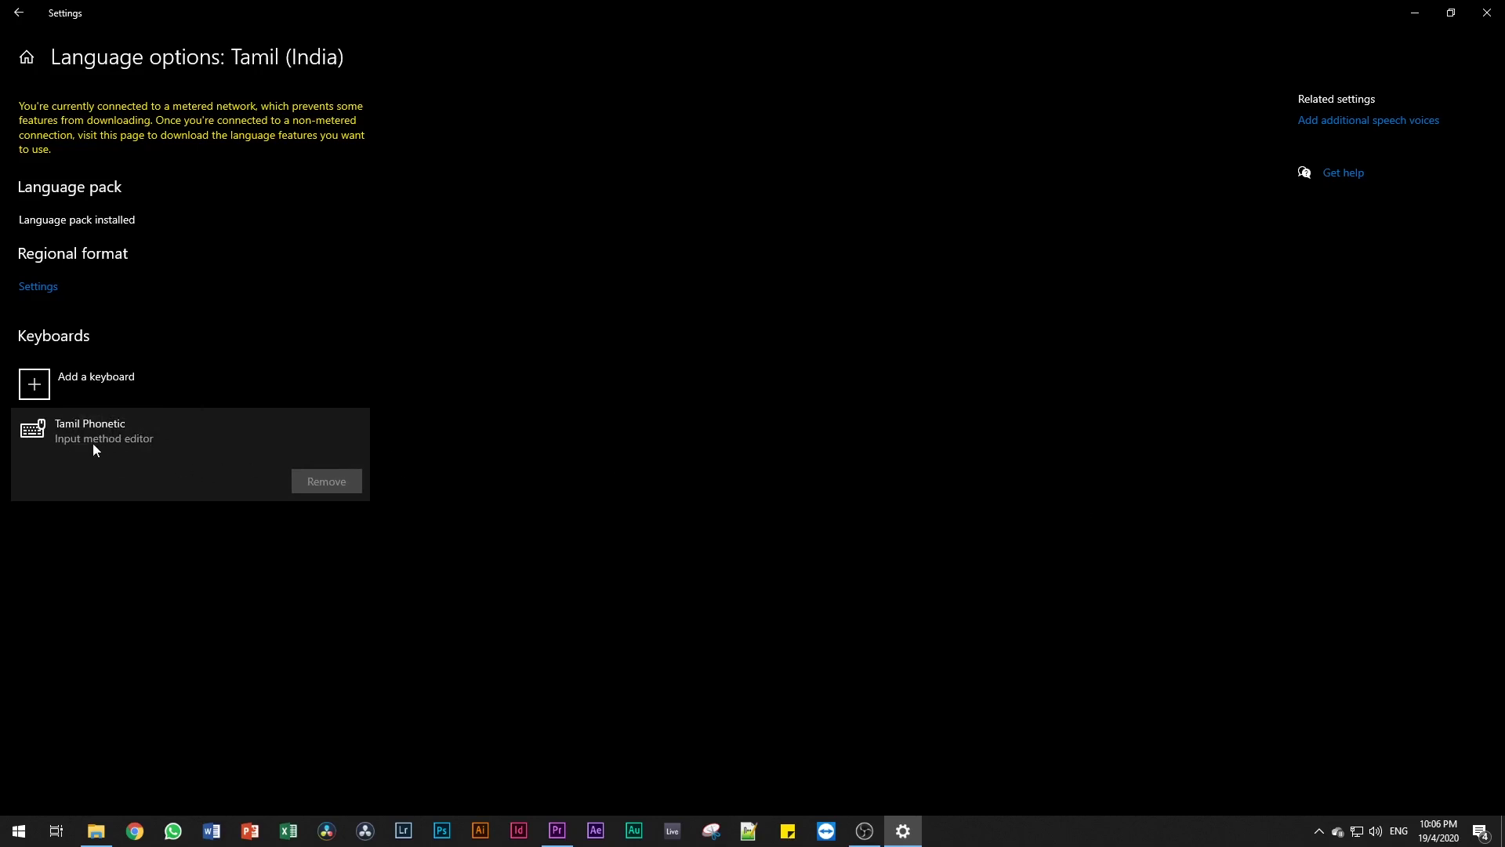
pyautogui.click(1407, 838)
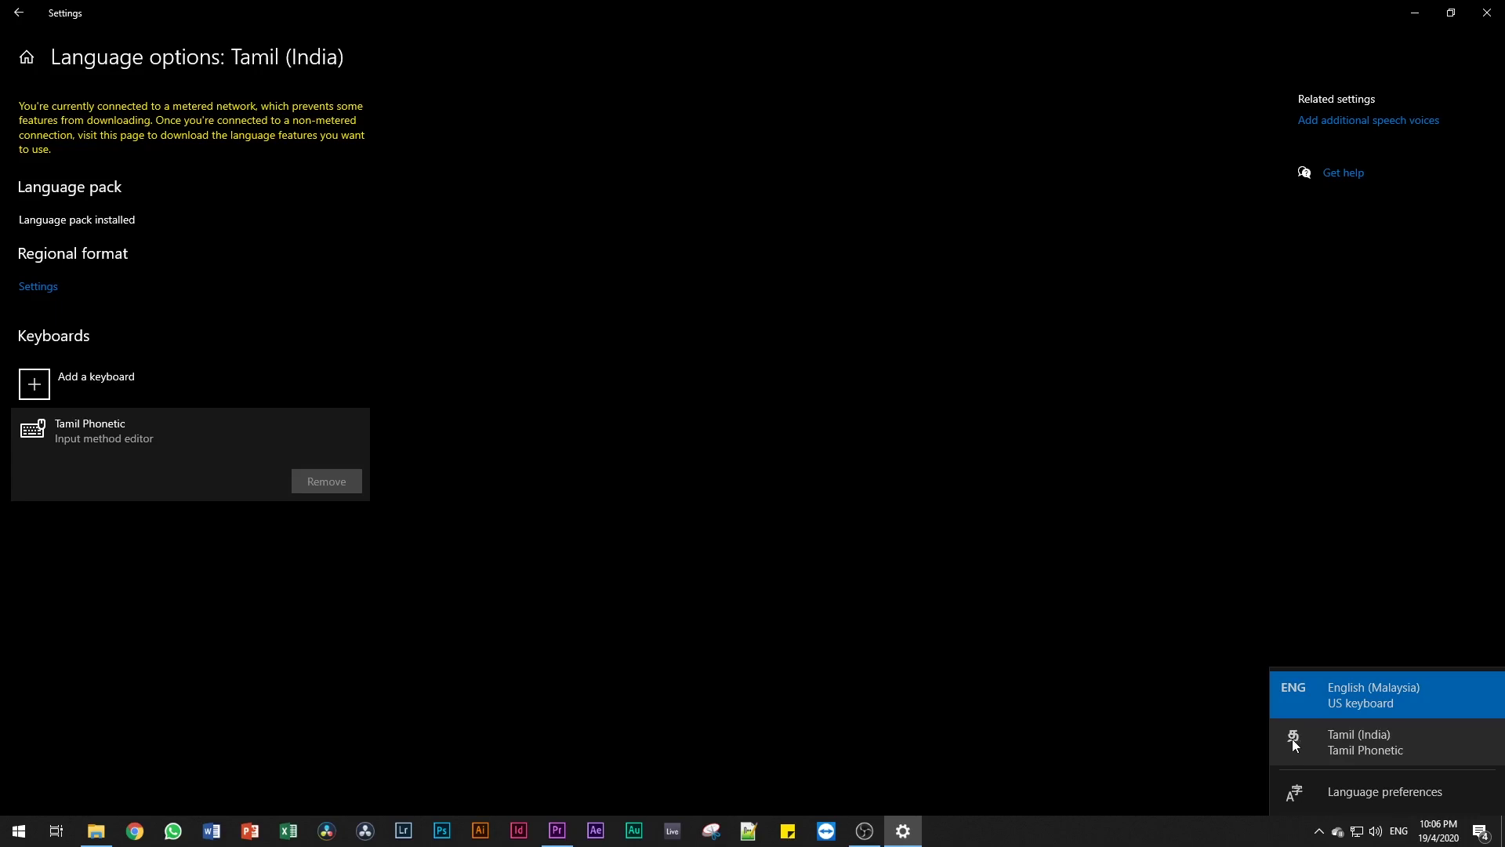
pyautogui.click(1377, 746)
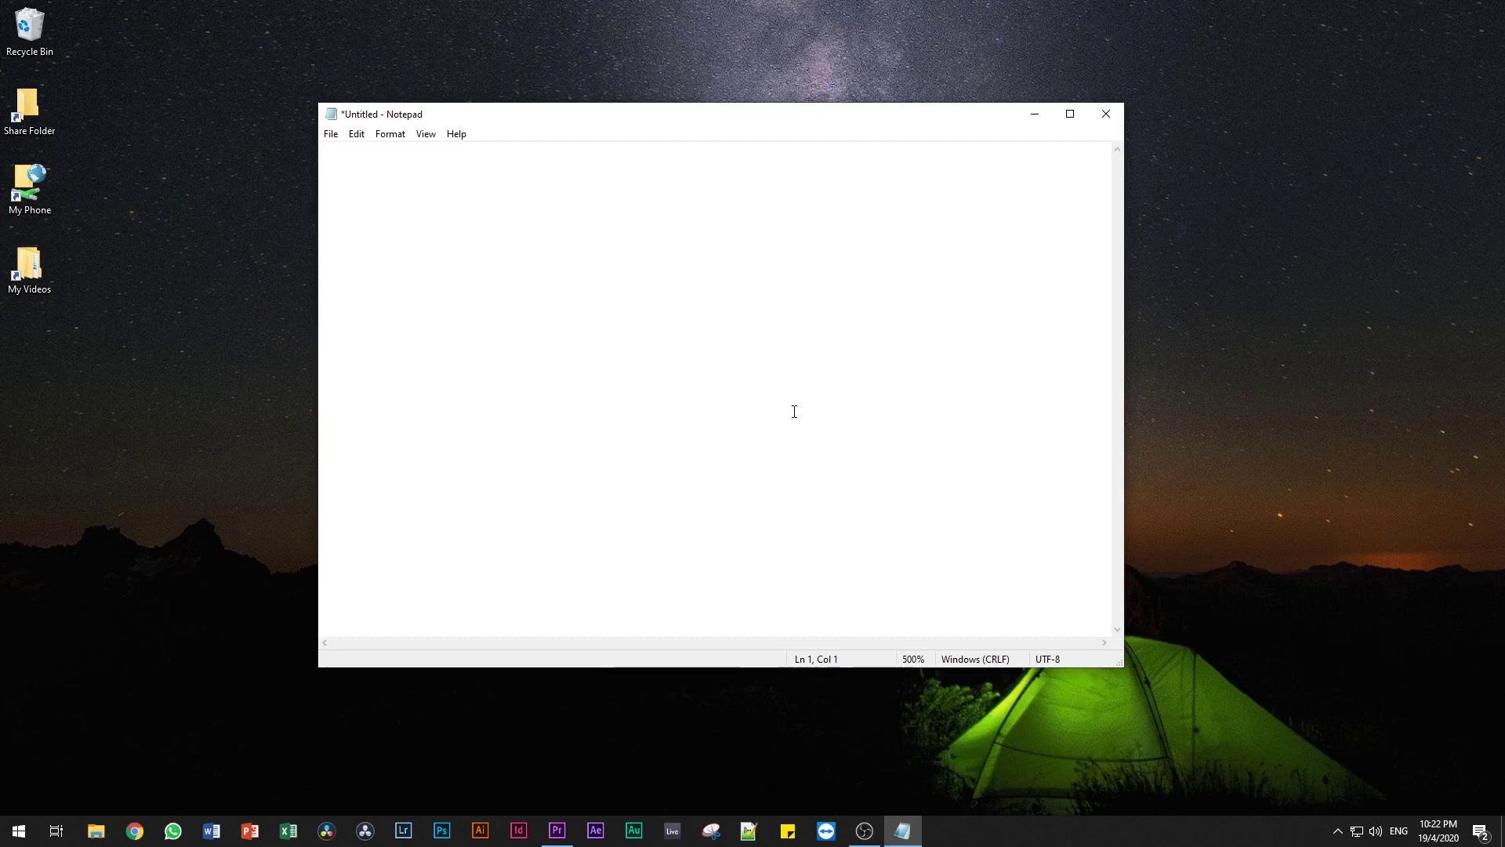
# Type DEMO, then in Tamil Phonetic enter அம்மா from 'AMMA' and start 'APPA' below.
pyautogui.write('DEMO')
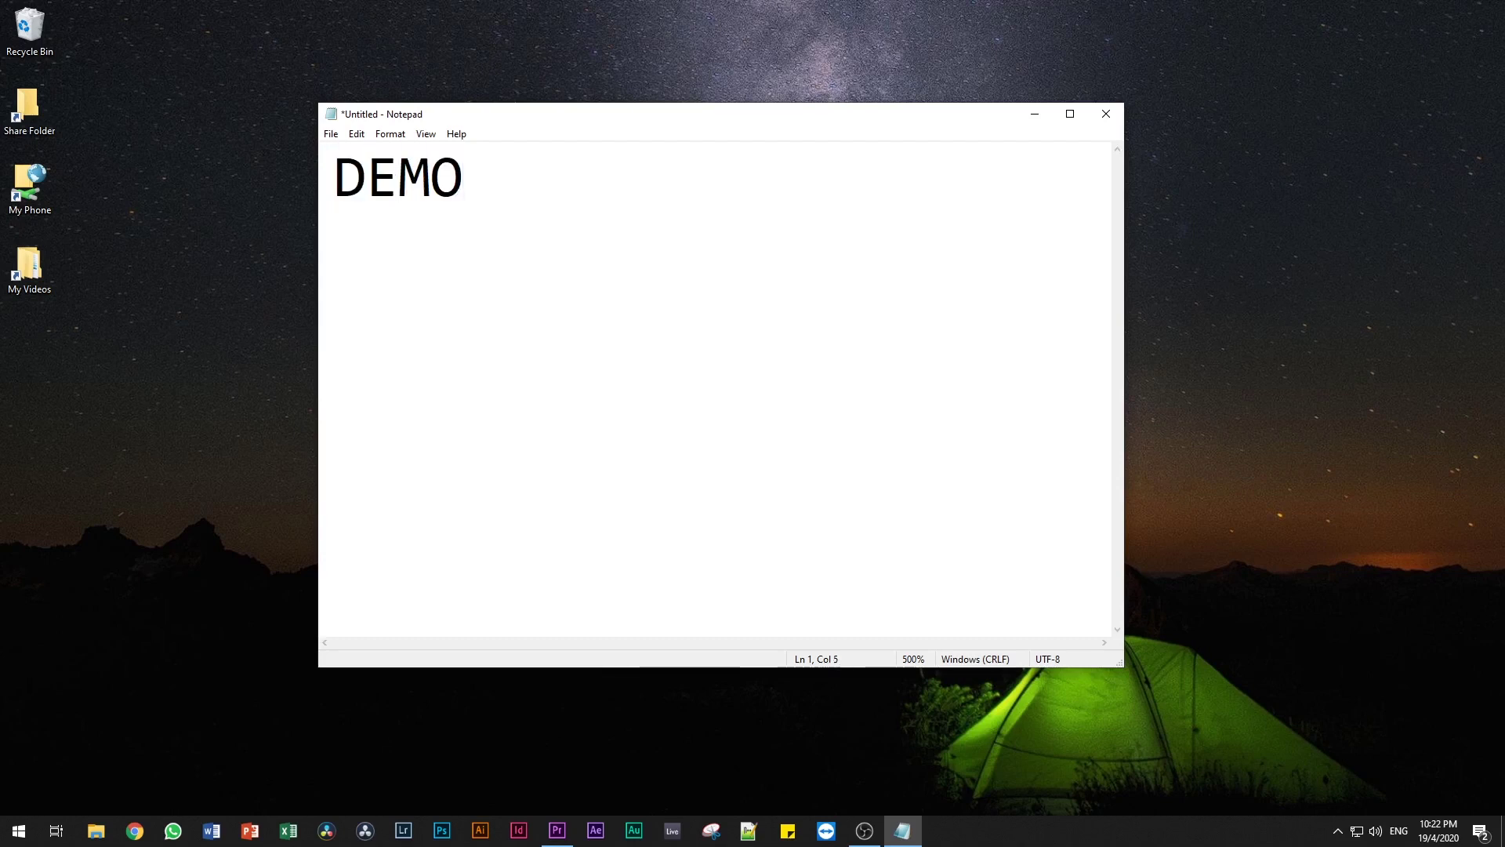
pyautogui.press('Return')
pyautogui.press('Return')
pyautogui.click(1399, 830)
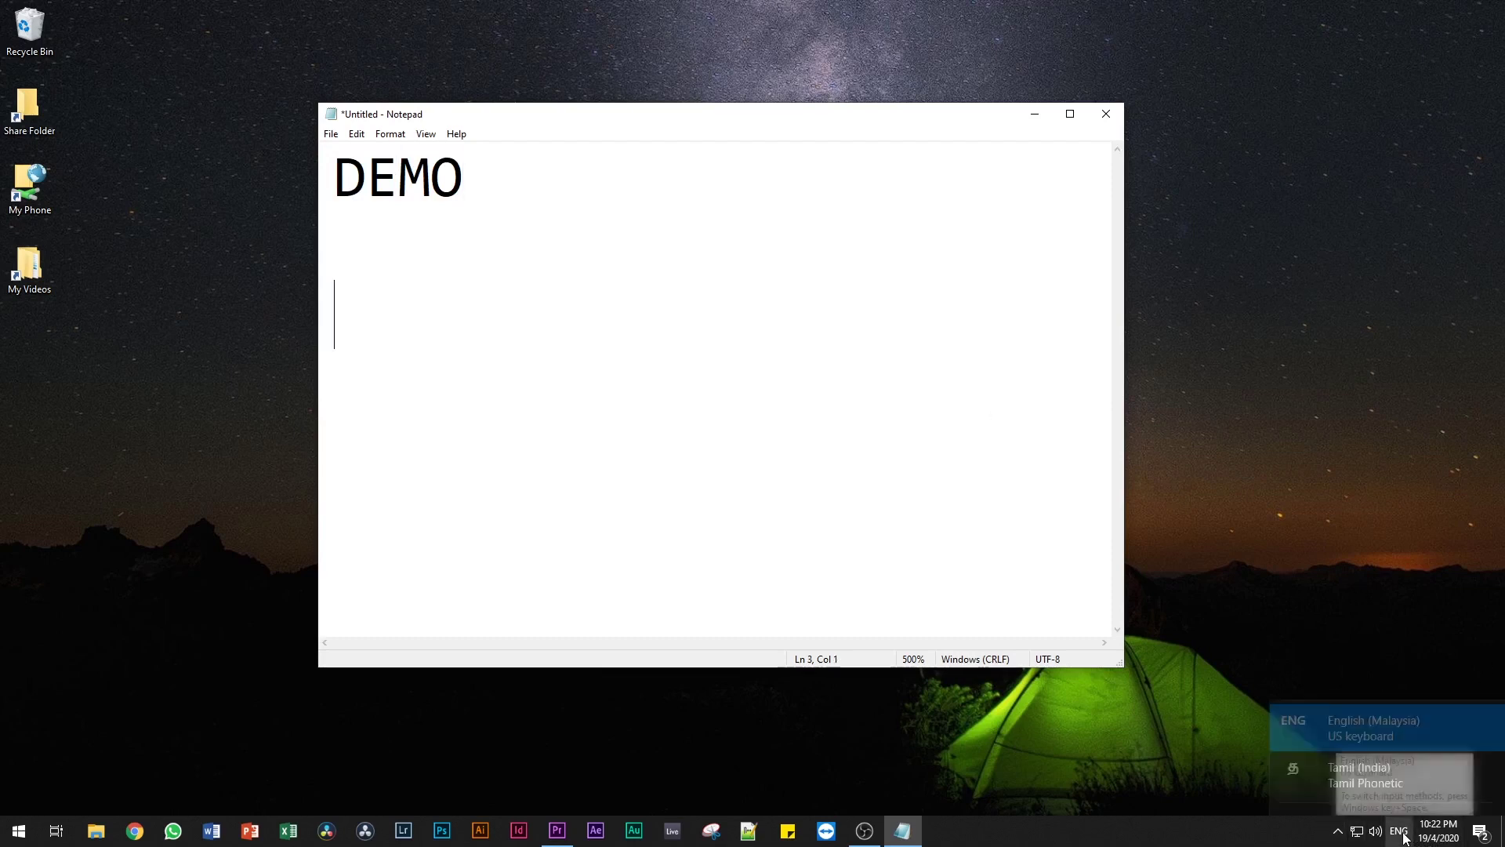
pyautogui.click(1378, 742)
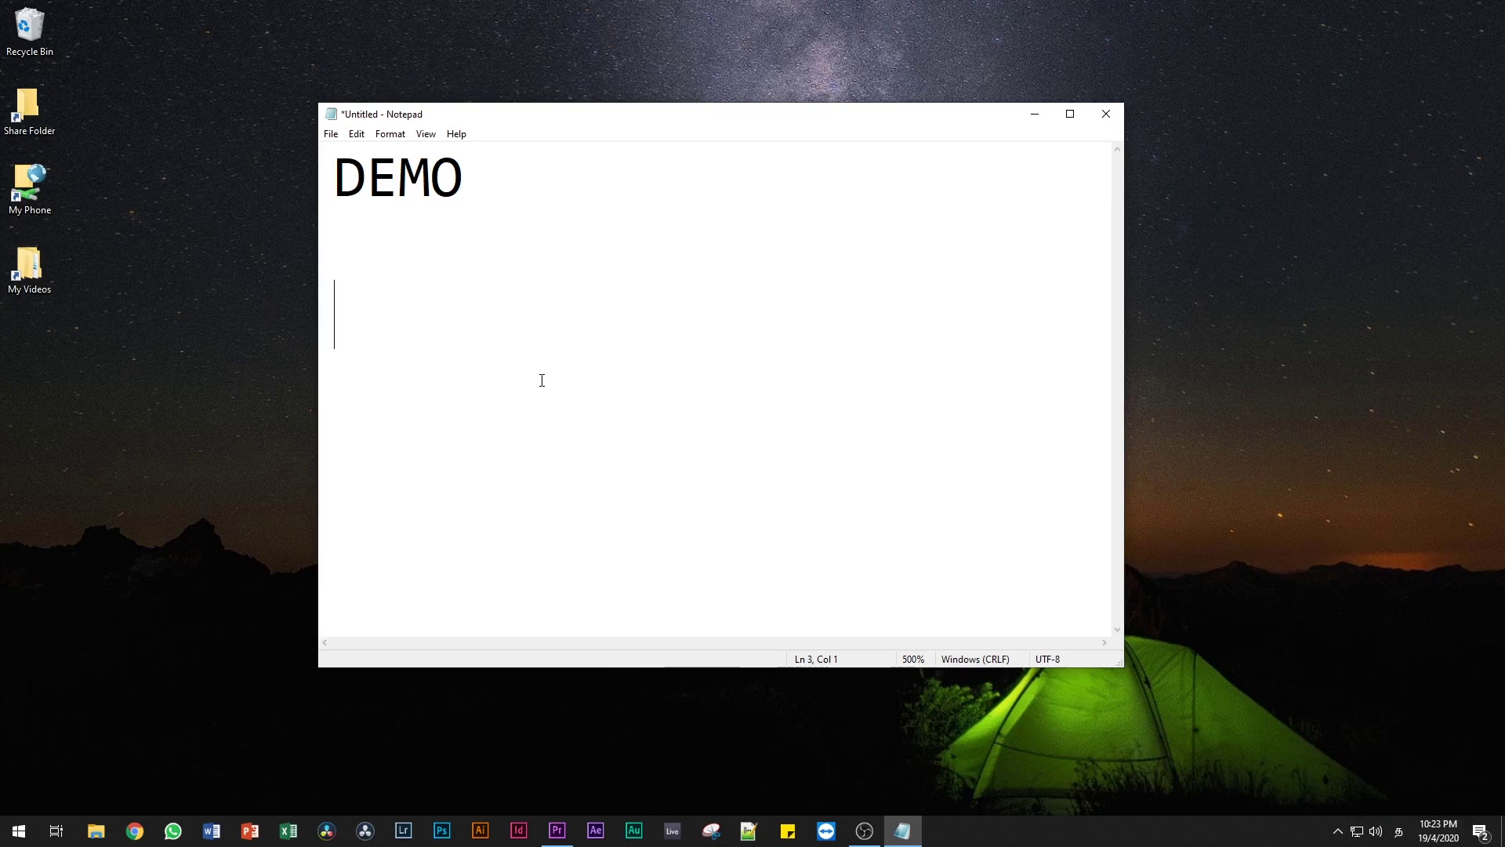
pyautogui.write('AMMA')
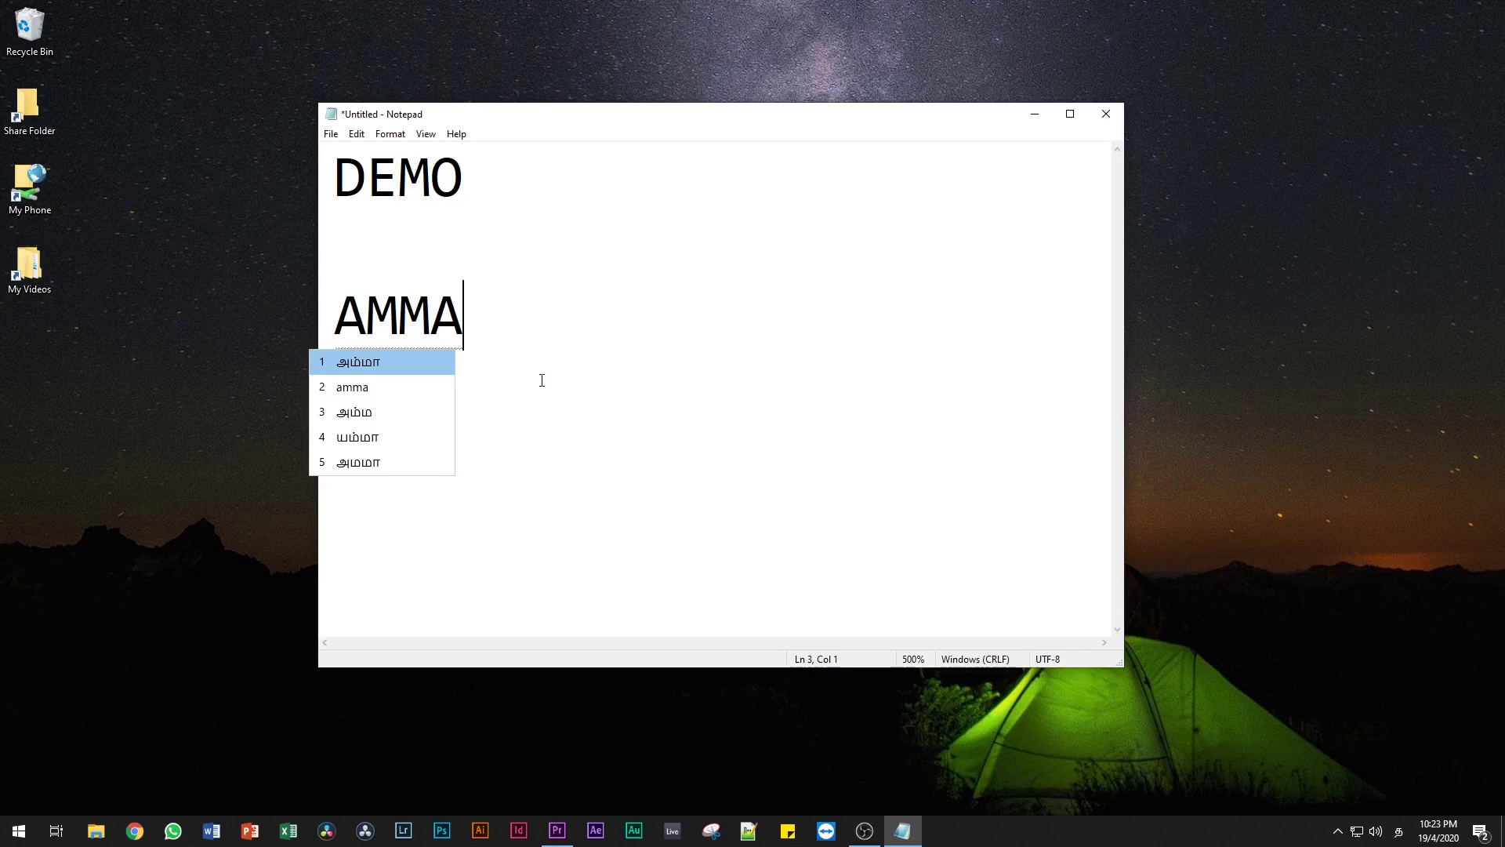
pyautogui.press('space')
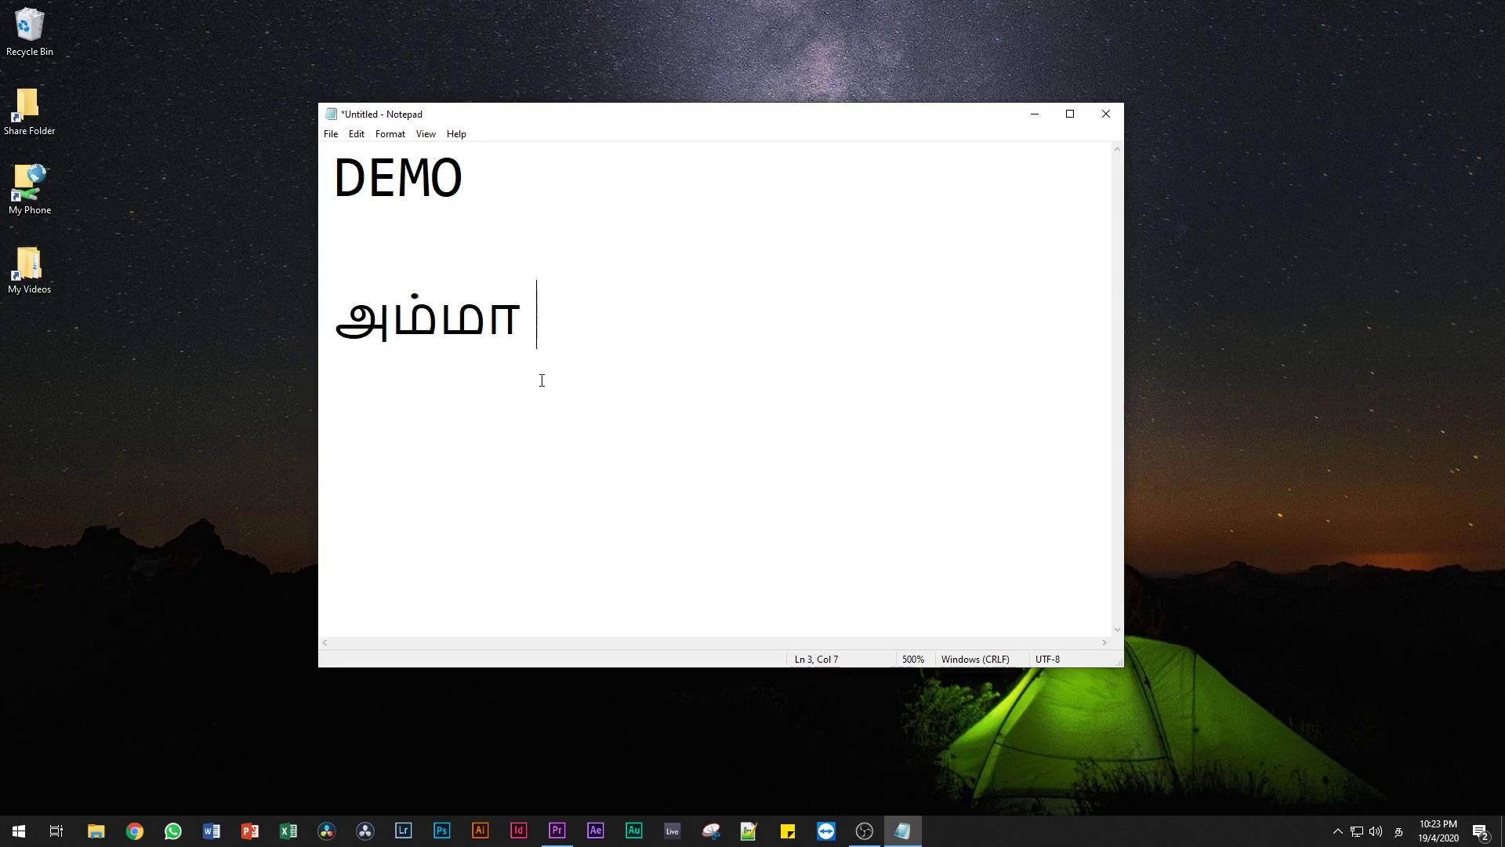
pyautogui.write('APPA')
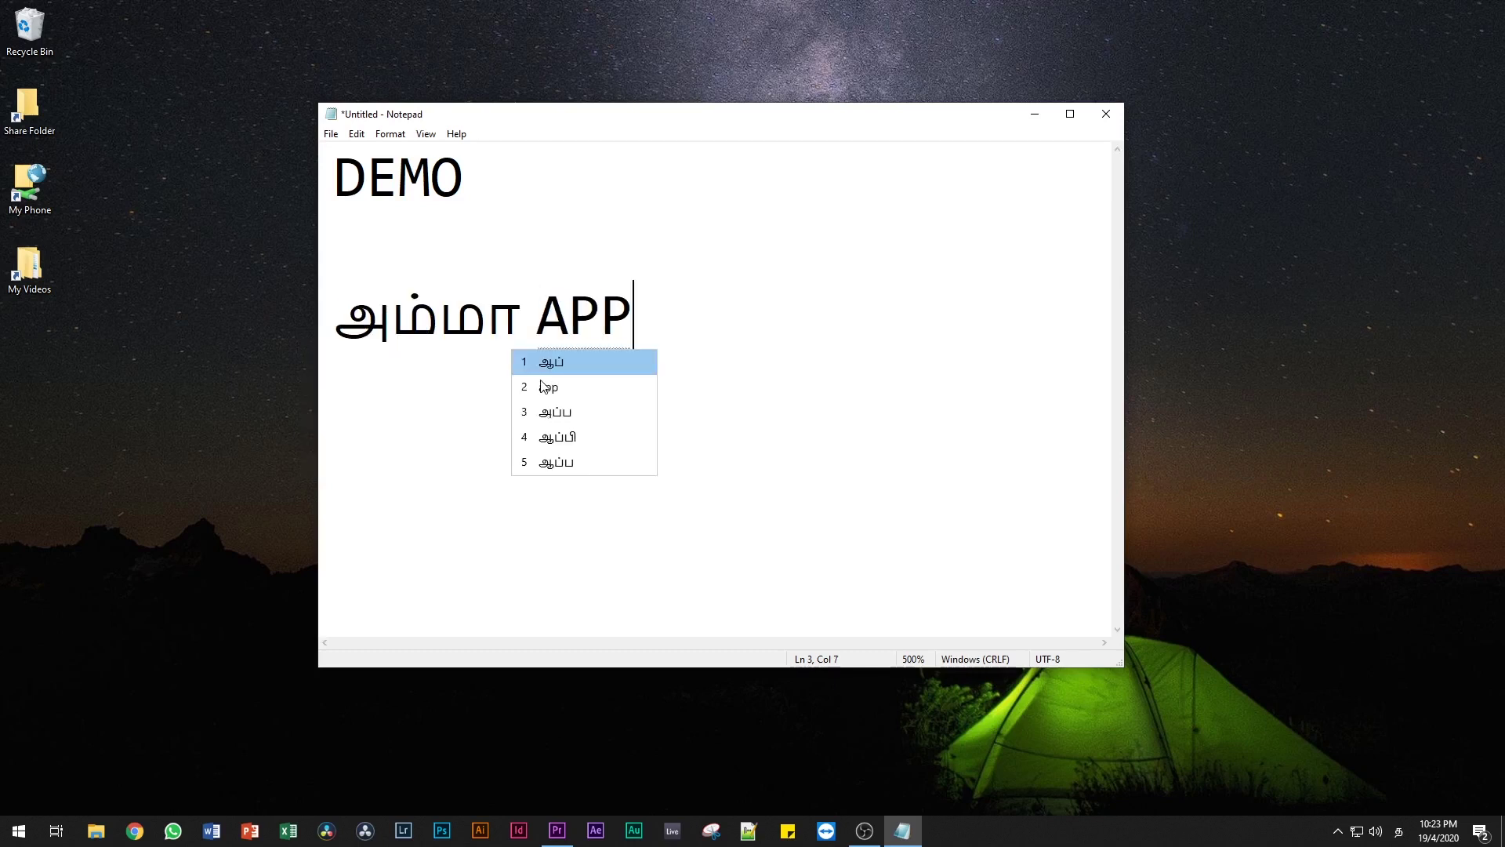